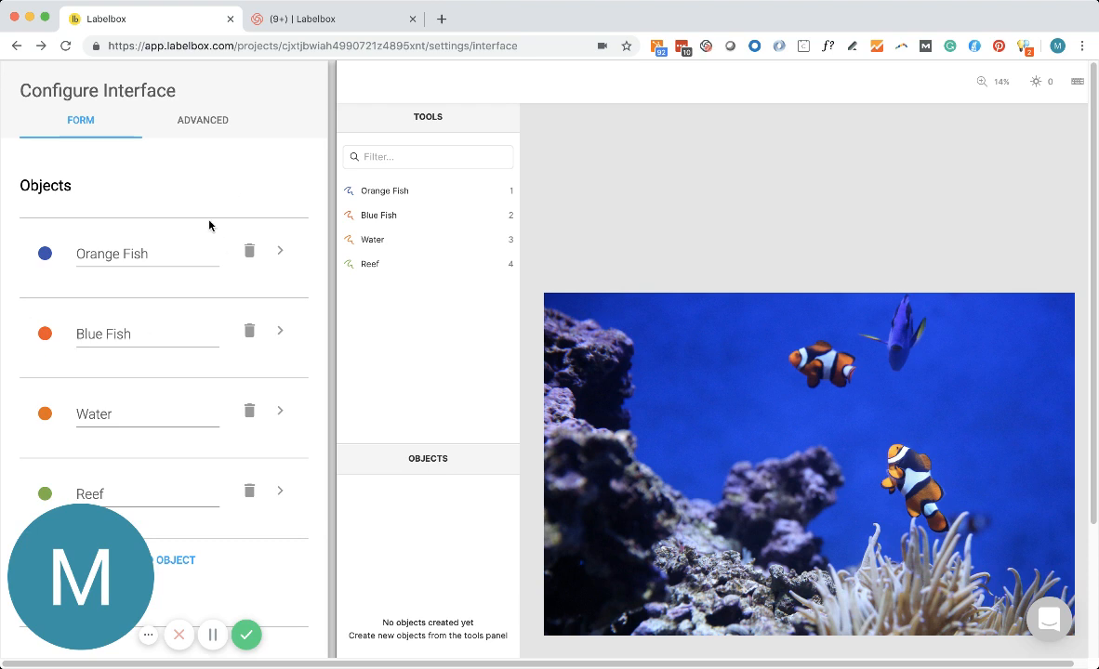
Review the Orange Fish object's nested "Is the fish blurry?" radio classification and its options.
{"action": "scroll", "coordinate": [212, 210], "scroll_direction": "down", "scroll_amount": 1}
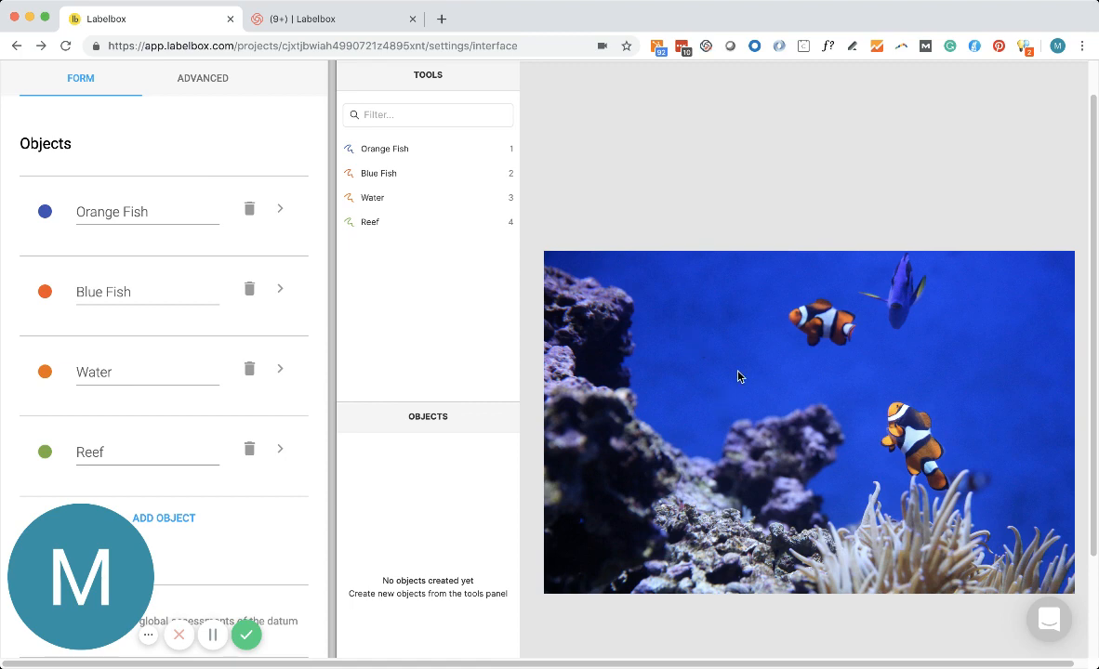
{"action": "scroll", "coordinate": [157, 265], "scroll_direction": "down", "scroll_amount": 3}
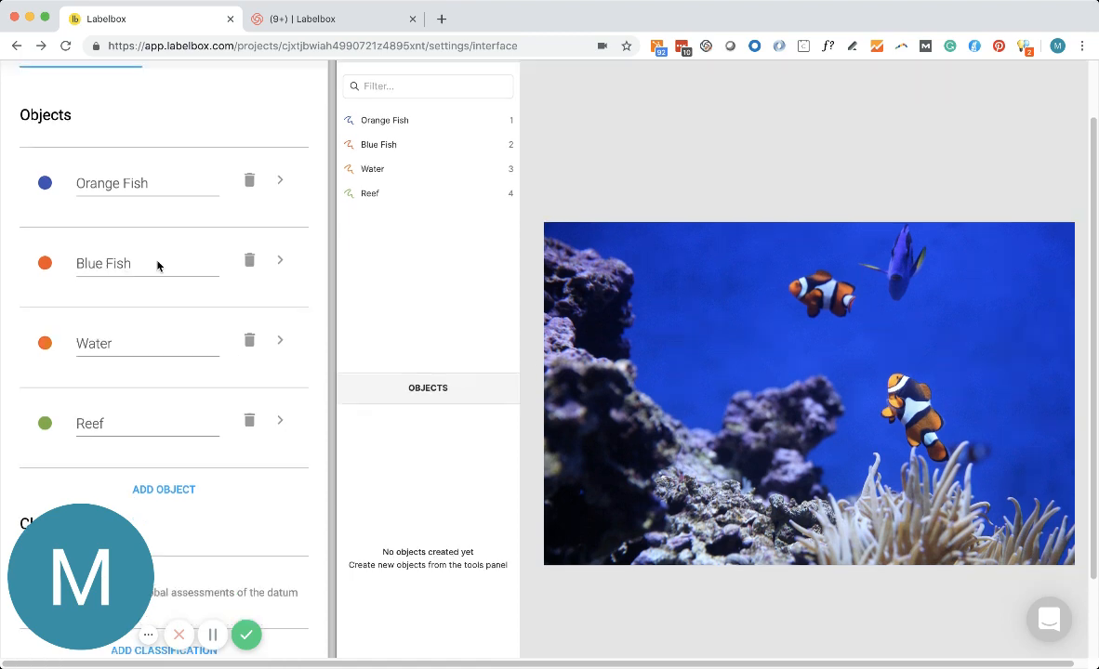
{"action": "scroll", "coordinate": [158, 259], "scroll_direction": "up", "scroll_amount": 3}
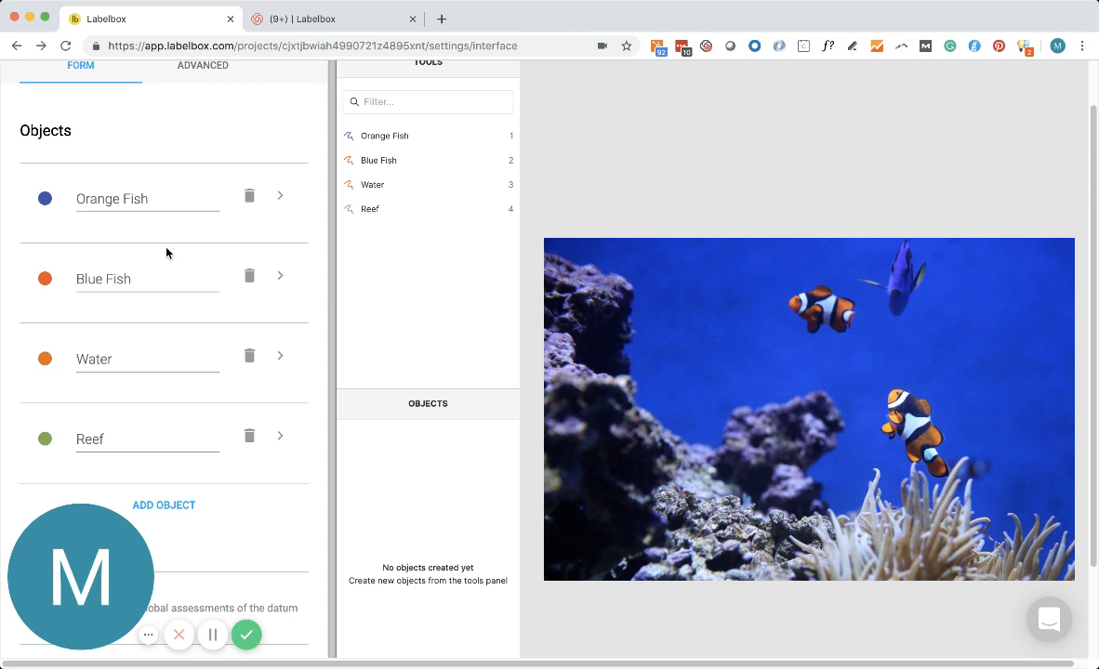
{"action": "left_click", "coordinate": [281, 198]}
{"action": "double_click", "coordinate": [78, 228]}
{"action": "double_click", "coordinate": [106, 229]}
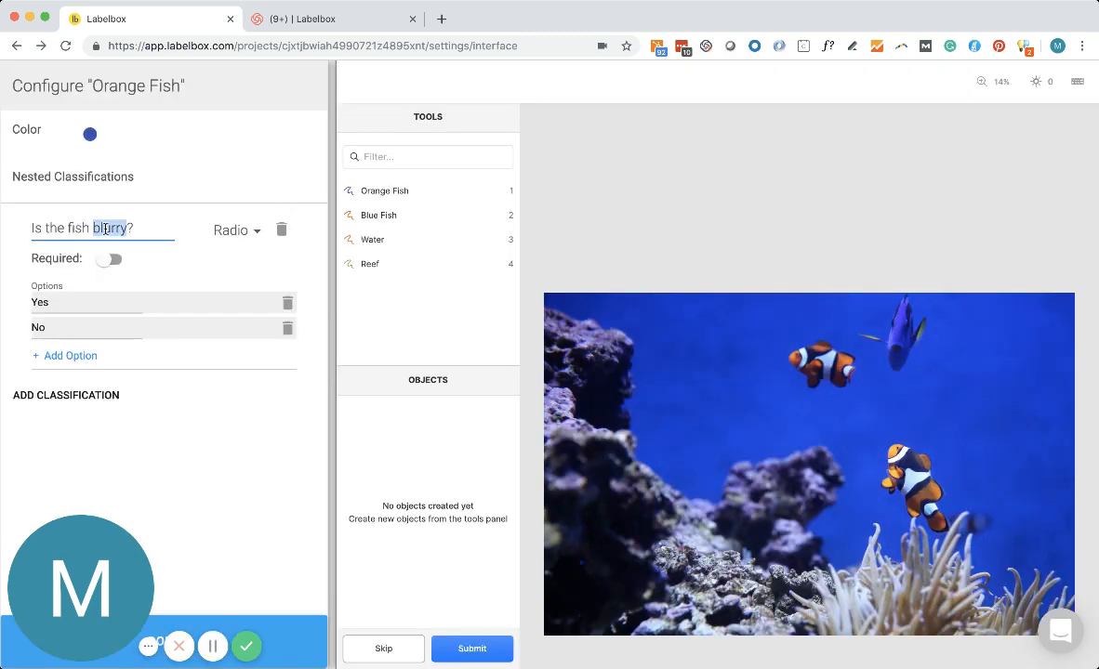
{"action": "left_click", "coordinate": [155, 230]}
{"action": "left_click", "coordinate": [277, 623]}
Review the Blue Fish object's nested classification settings, then return to the object list.
{"action": "scroll", "coordinate": [167, 305], "scroll_direction": "down", "scroll_amount": 1}
{"action": "left_click", "coordinate": [280, 308]}
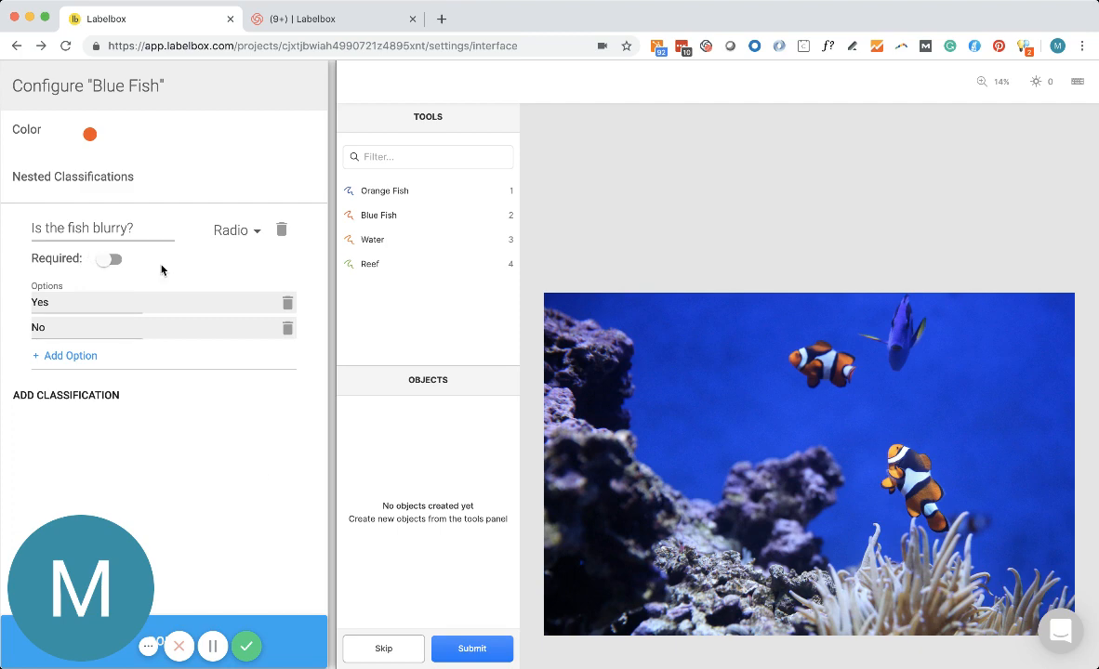
{"action": "left_click", "coordinate": [297, 632]}
{"action": "scroll", "coordinate": [235, 397], "scroll_direction": "down", "scroll_amount": 4}
{"action": "scroll", "coordinate": [235, 397], "scroll_direction": "up", "scroll_amount": 4}
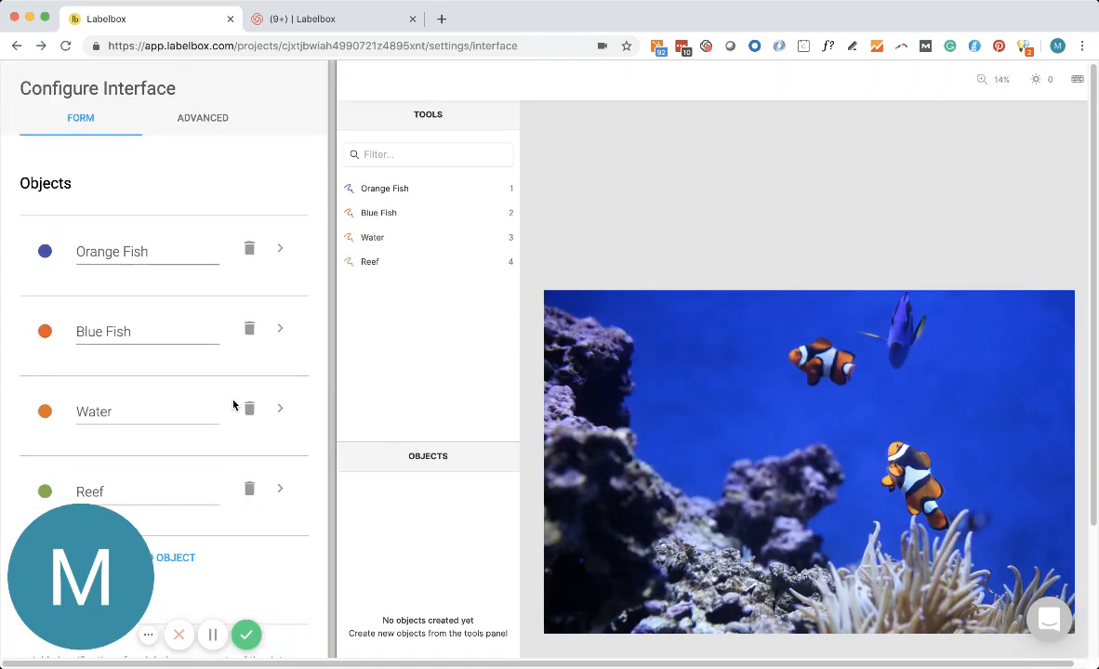
Outline the upper orange fish in the preview as an Orange Fish object and mark it as blurry with Yes.
{"action": "left_click", "coordinate": [416, 189]}
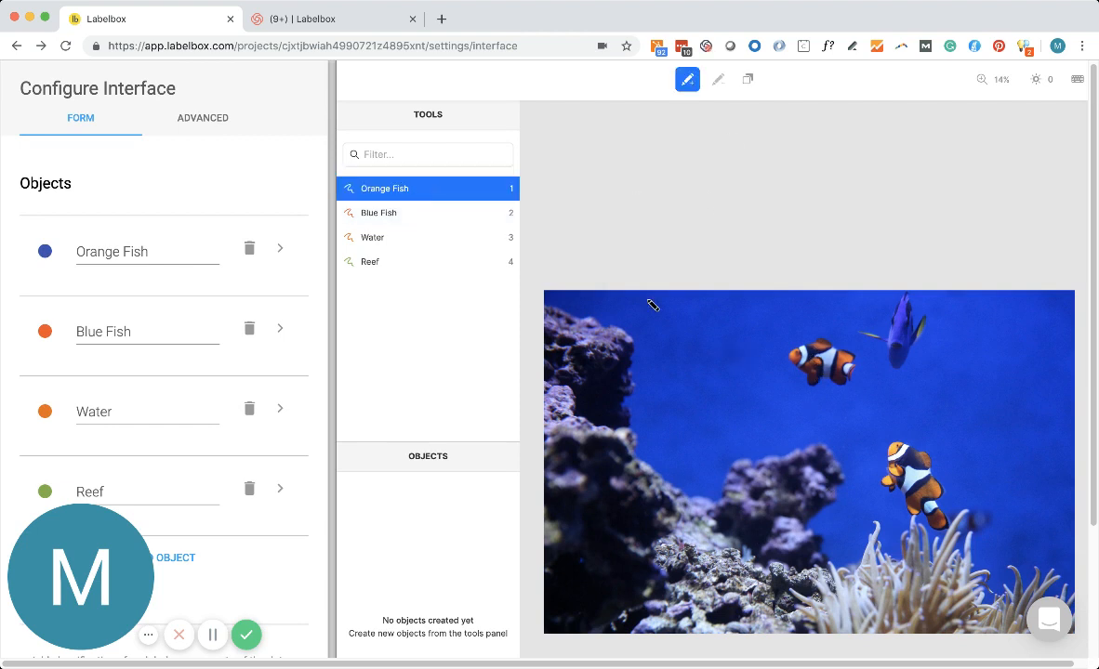
{"action": "mouse_move", "coordinate": [821, 341]}
{"action": "left_mouse_down"}
{"action": "mouse_move", "coordinate": [798, 364]}
{"action": "mouse_move", "coordinate": [832, 379]}
{"action": "mouse_move", "coordinate": [853, 373]}
{"action": "mouse_move", "coordinate": [821, 341]}
{"action": "left_mouse_up"}
{"action": "scroll", "coordinate": [822, 363], "scroll_direction": "down", "scroll_amount": 3}
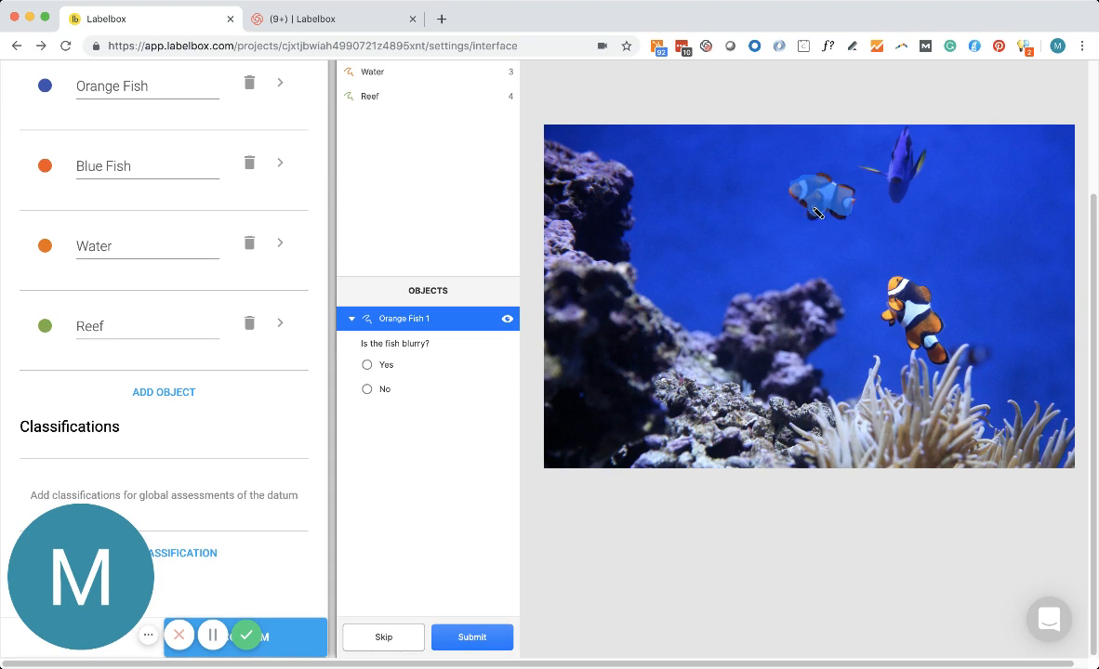
{"action": "scroll", "coordinate": [409, 363], "scroll_direction": "up", "scroll_amount": 1}
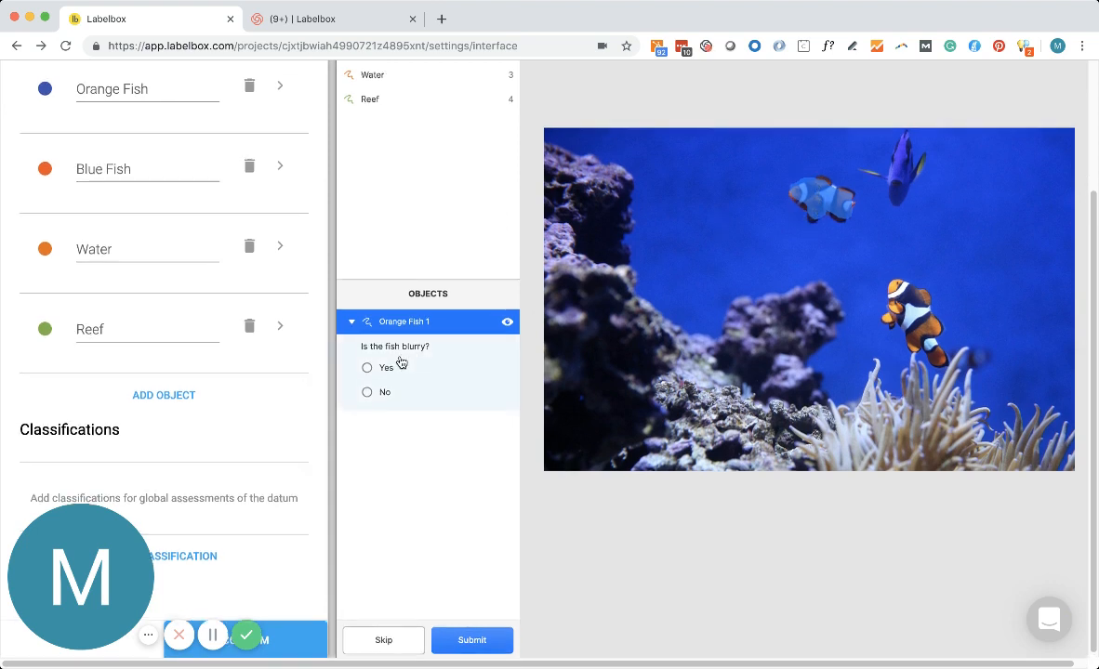
{"action": "scroll", "coordinate": [402, 373], "scroll_direction": "up", "scroll_amount": 2}
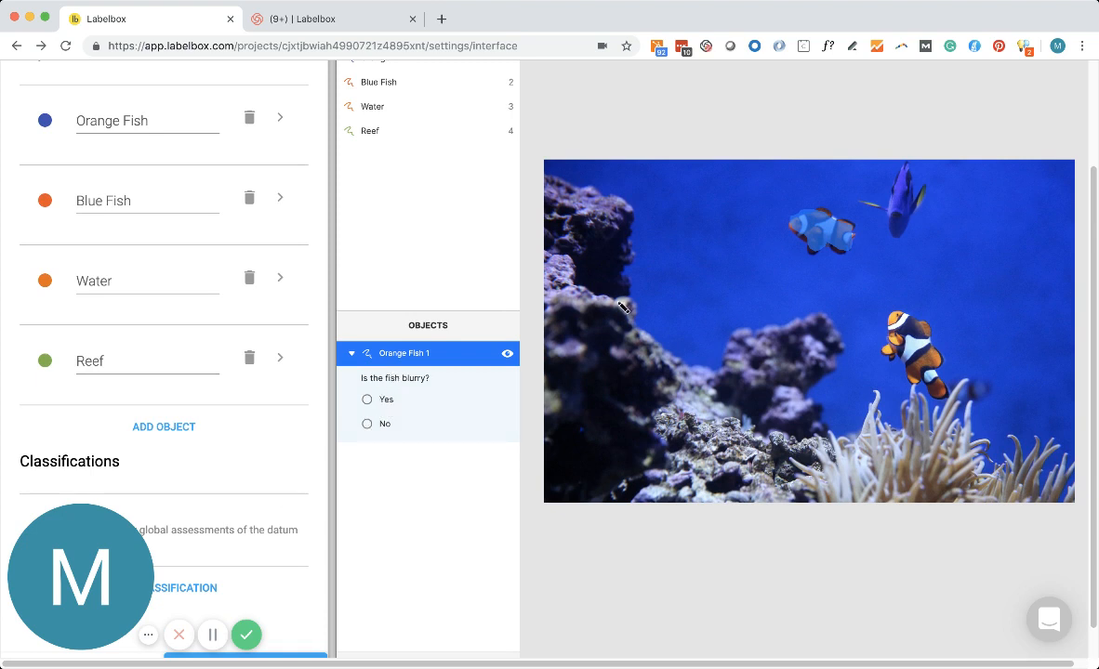
{"action": "left_click", "coordinate": [368, 400]}
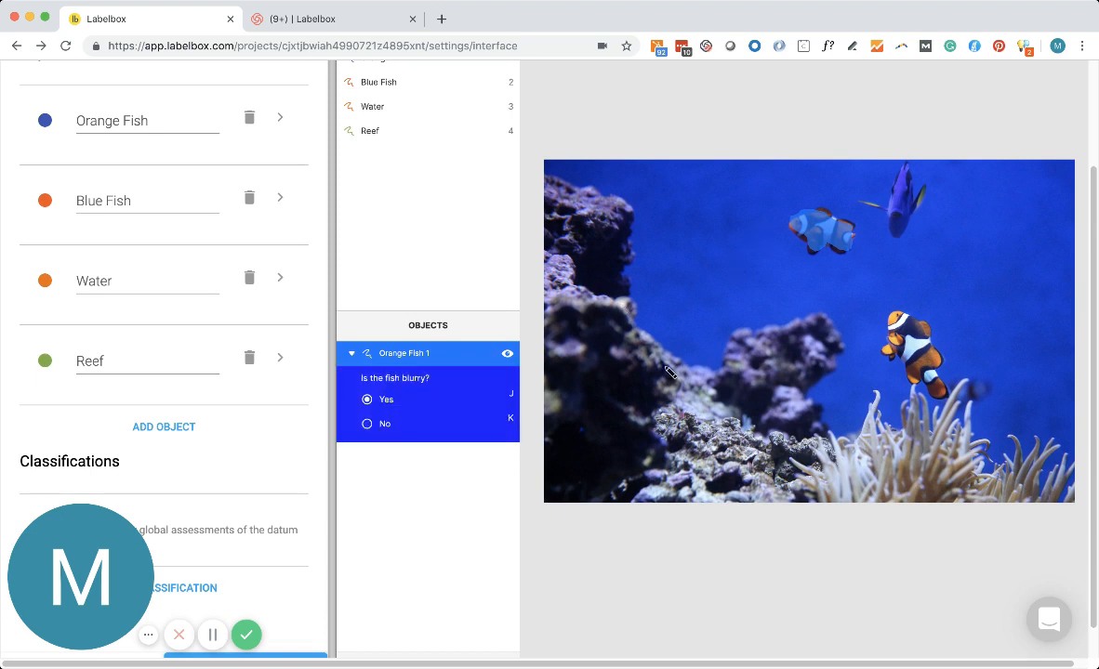
{"action": "left_click", "coordinate": [719, 286]}
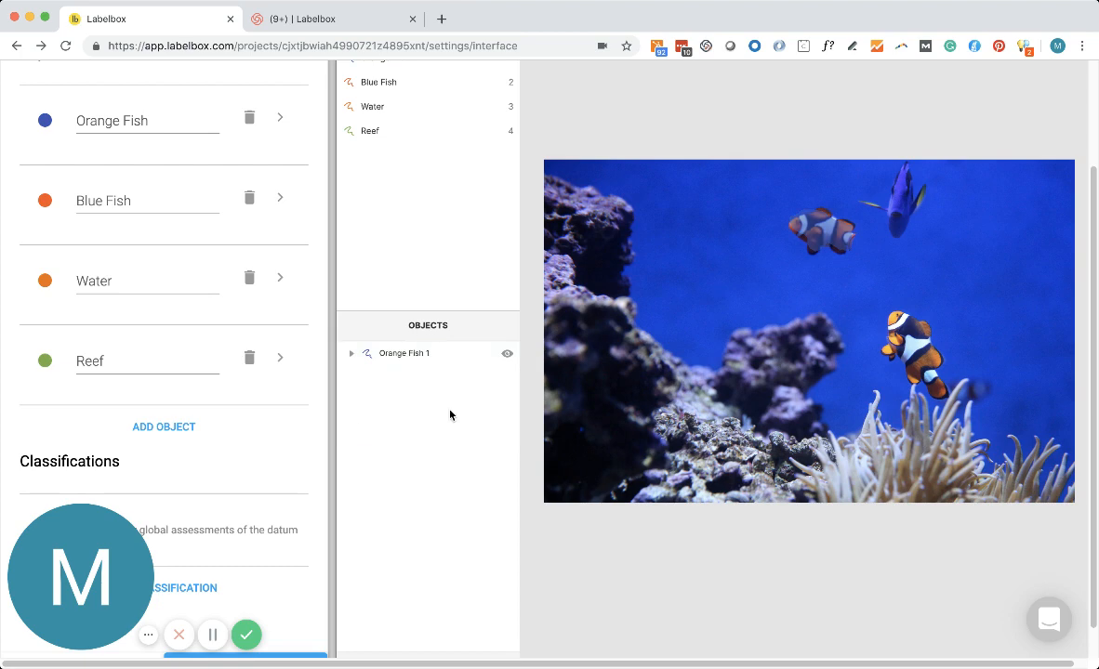
Delete the test Orange Fish object from the preview.
{"action": "left_click", "coordinate": [435, 359]}
{"action": "scroll", "coordinate": [435, 360], "scroll_direction": "down", "scroll_amount": 1}
{"action": "key", "text": "Delete"}
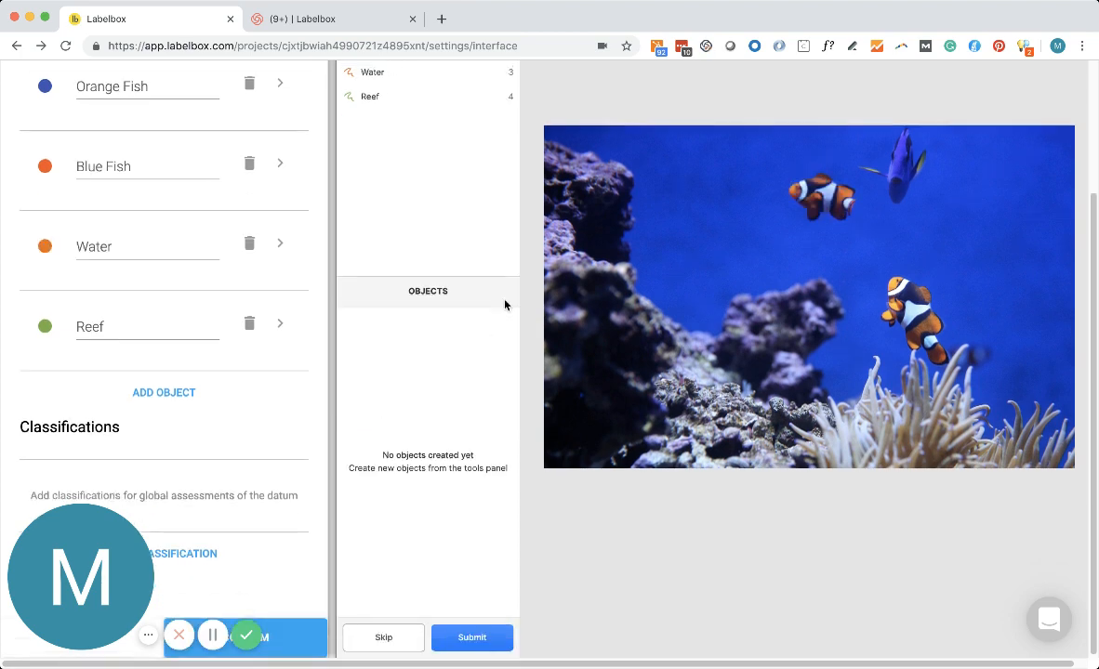
{"action": "scroll", "coordinate": [505, 304], "scroll_direction": "up", "scroll_amount": 4}
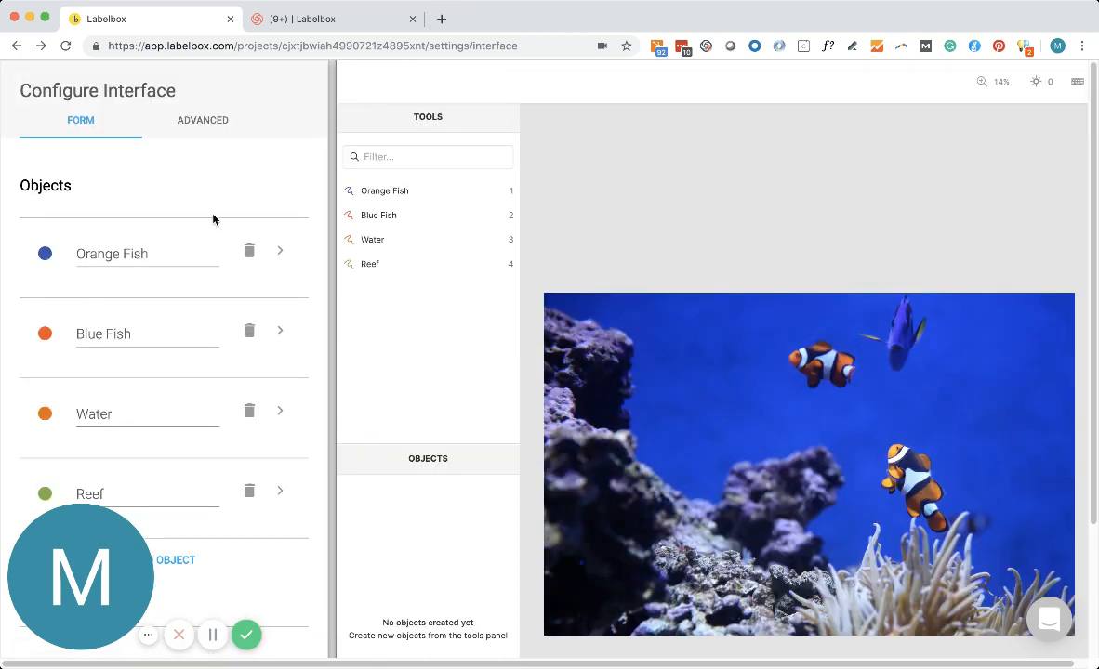
Check the advanced settings for attaching a PDF of labeling instructions, then return to the object form.
{"action": "scroll", "coordinate": [225, 258], "scroll_direction": "down", "scroll_amount": 4}
{"action": "scroll", "coordinate": [223, 267], "scroll_direction": "up", "scroll_amount": 4}
{"action": "left_click", "coordinate": [201, 117]}
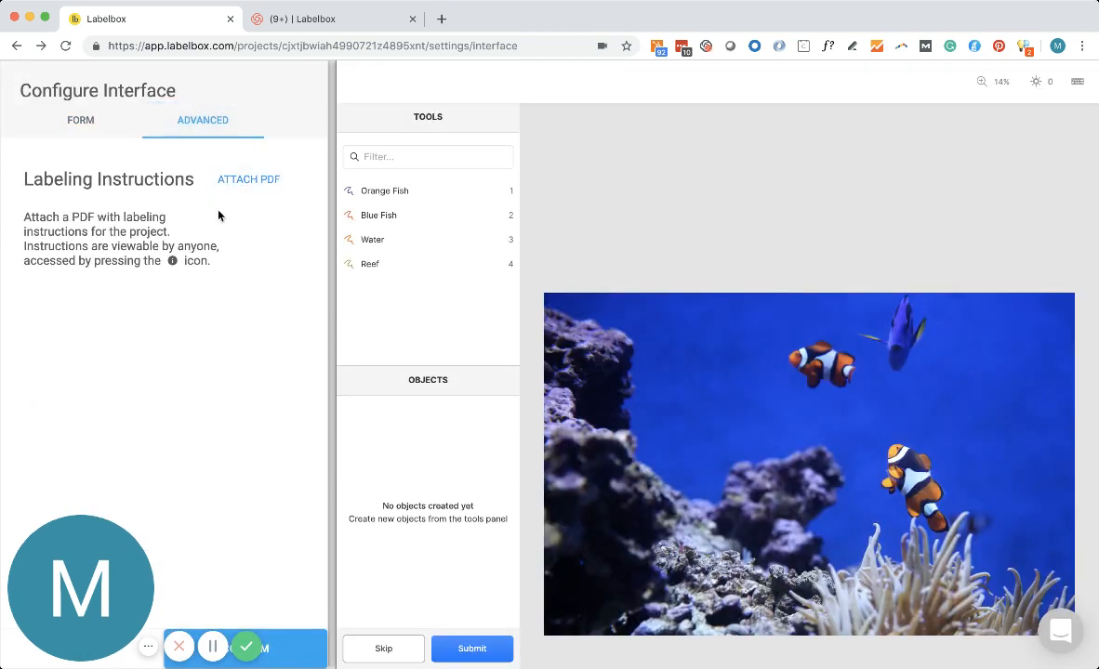
{"action": "left_click", "coordinate": [74, 120]}
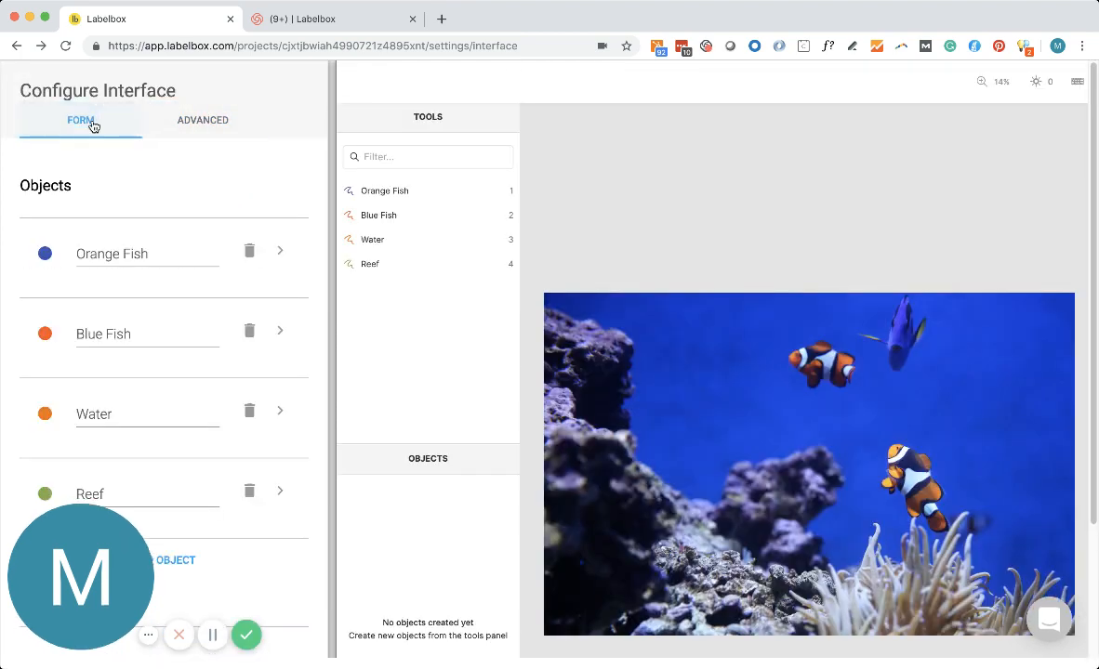
Confirm the interface configuration and start labeling the Image Segmentation project.
{"action": "scroll", "coordinate": [228, 258], "scroll_direction": "down", "scroll_amount": 3}
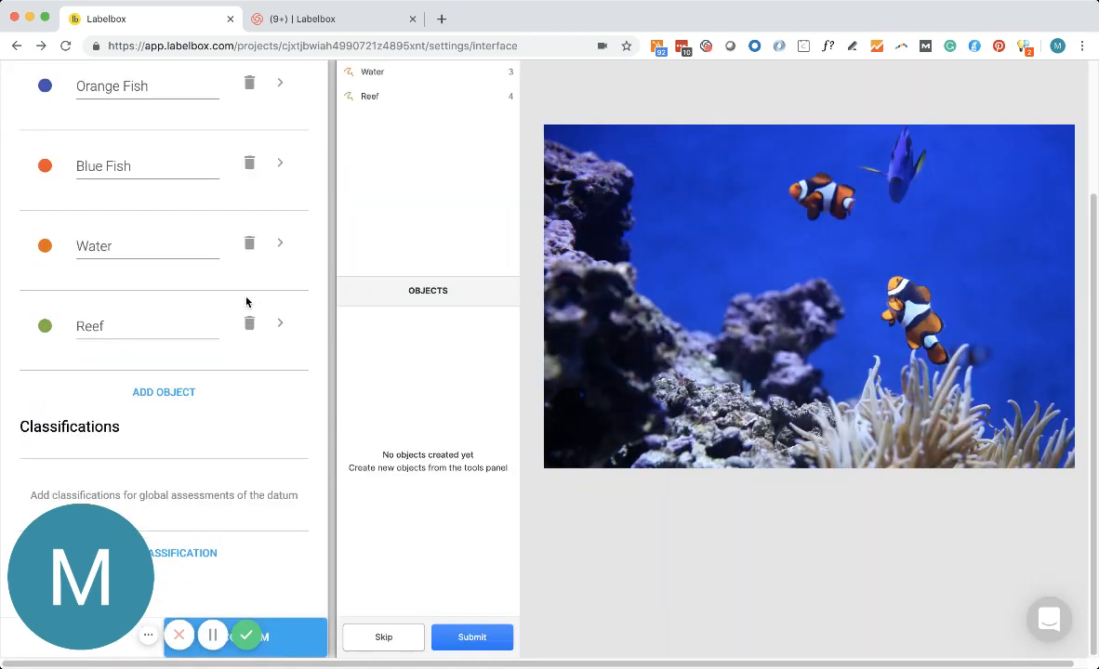
{"action": "left_click", "coordinate": [307, 641]}
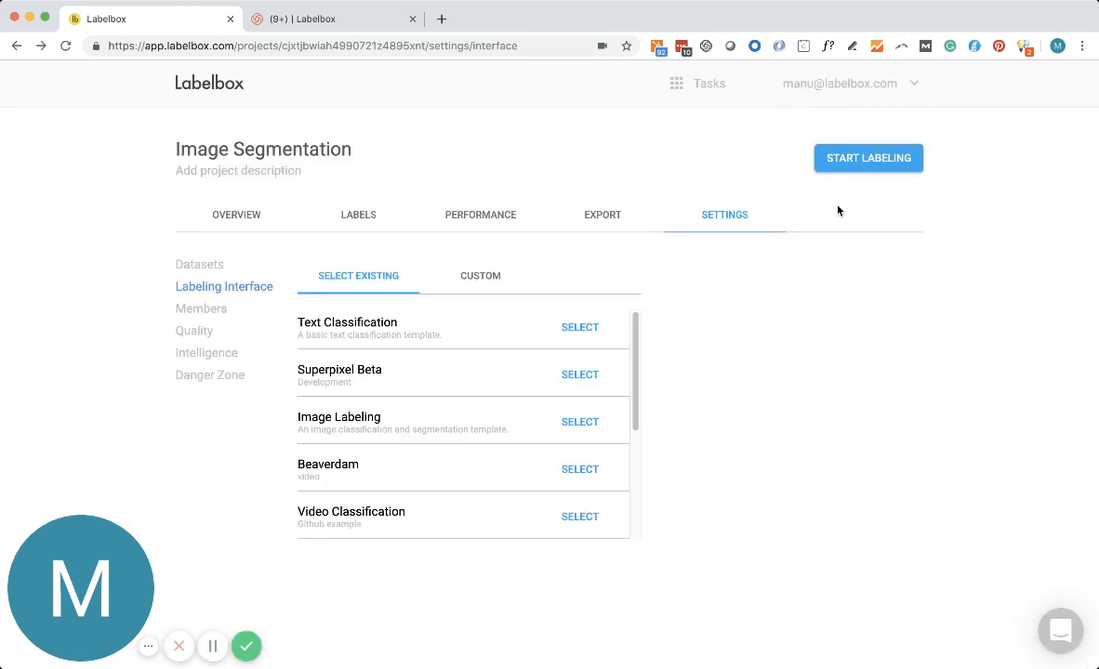
{"action": "left_click", "coordinate": [866, 154]}
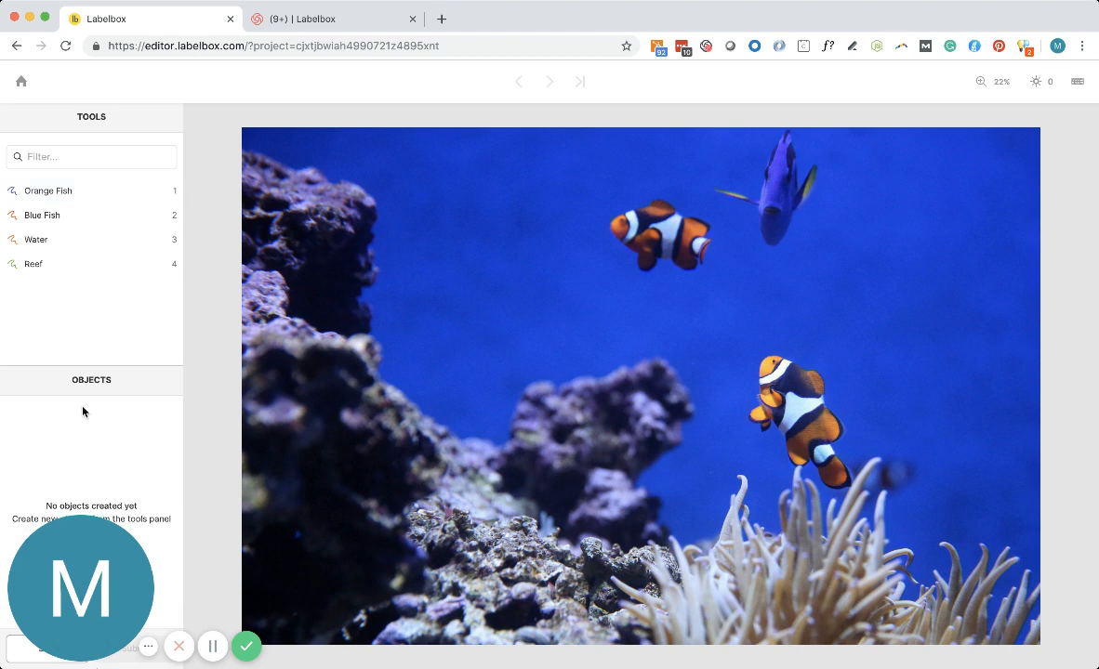
Enlarge the Objects list, outline the upper orange fish as an Orange Fish object and answer Yes to the blurry question.
{"action": "left_click_drag", "start_coordinate": [73, 363], "coordinate": [73, 300]}
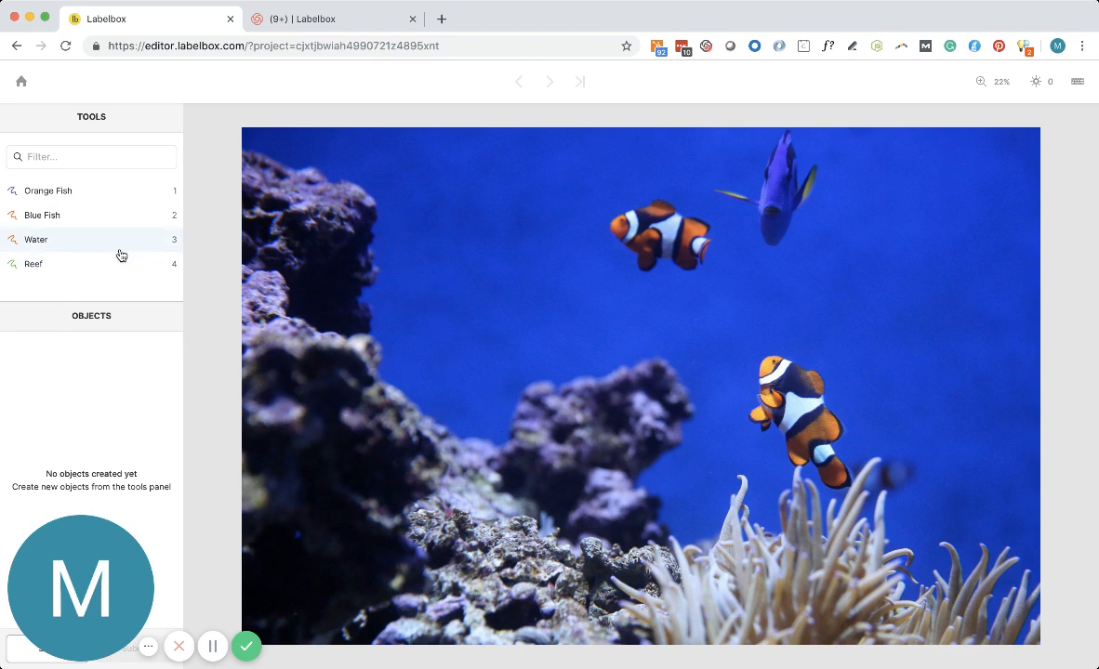
{"action": "left_click", "coordinate": [95, 195]}
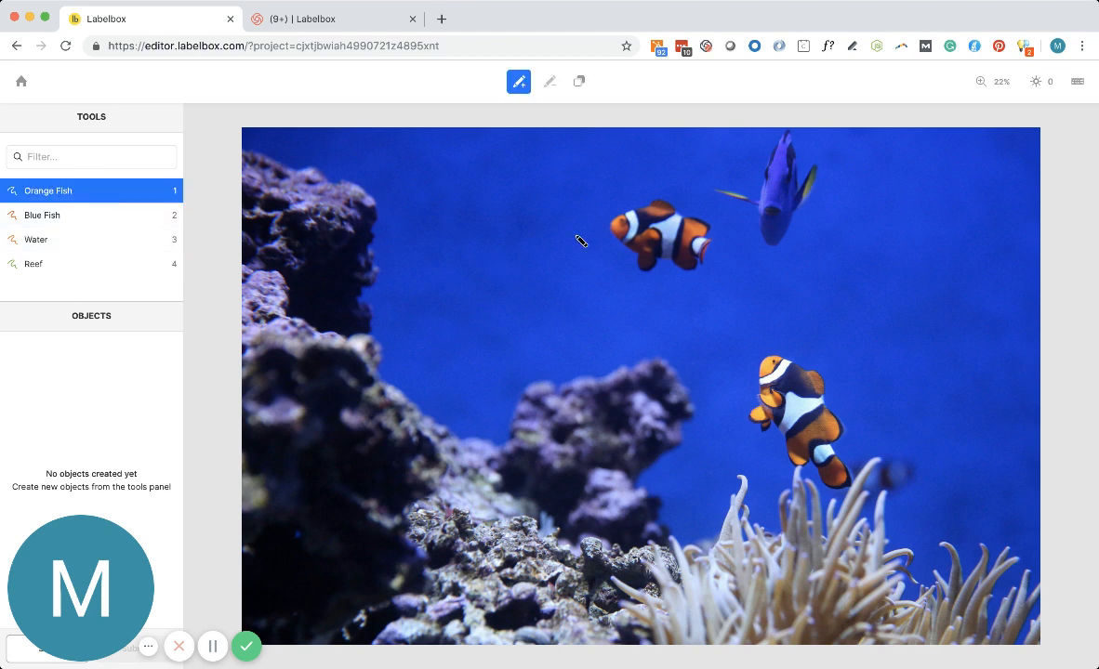
{"action": "mouse_move", "coordinate": [629, 218]}
{"action": "left_mouse_down"}
{"action": "mouse_move", "coordinate": [614, 225]}
{"action": "mouse_move", "coordinate": [635, 261]}
{"action": "mouse_move", "coordinate": [688, 271]}
{"action": "mouse_move", "coordinate": [713, 248]}
{"action": "mouse_move", "coordinate": [671, 201]}
{"action": "mouse_move", "coordinate": [636, 217]}
{"action": "left_mouse_up"}
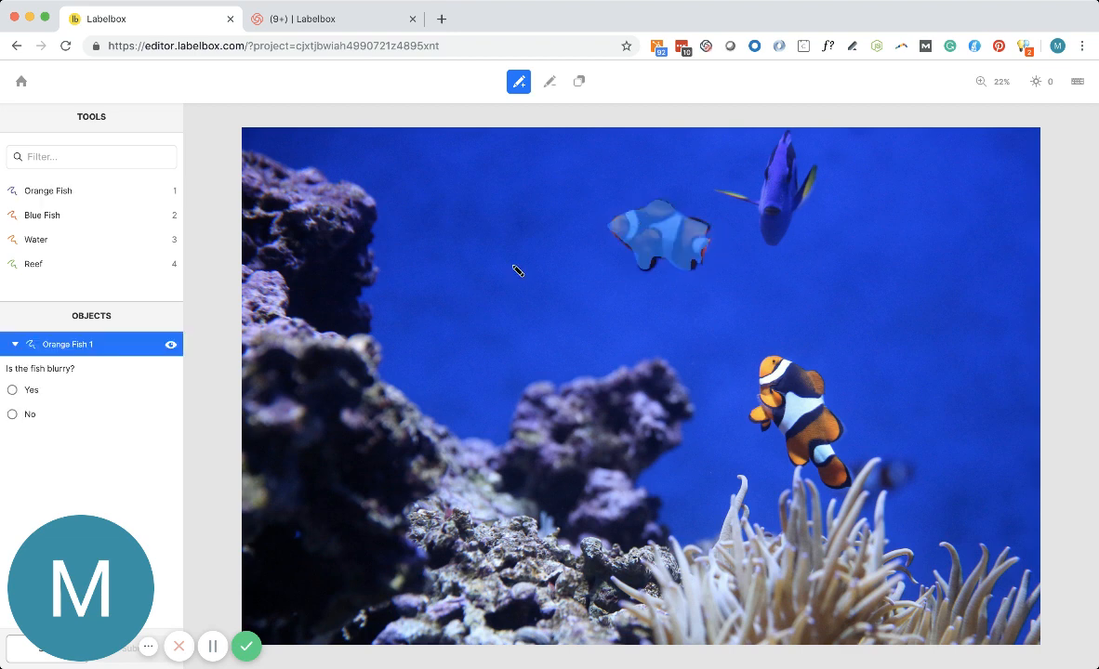
{"action": "left_click", "coordinate": [42, 393]}
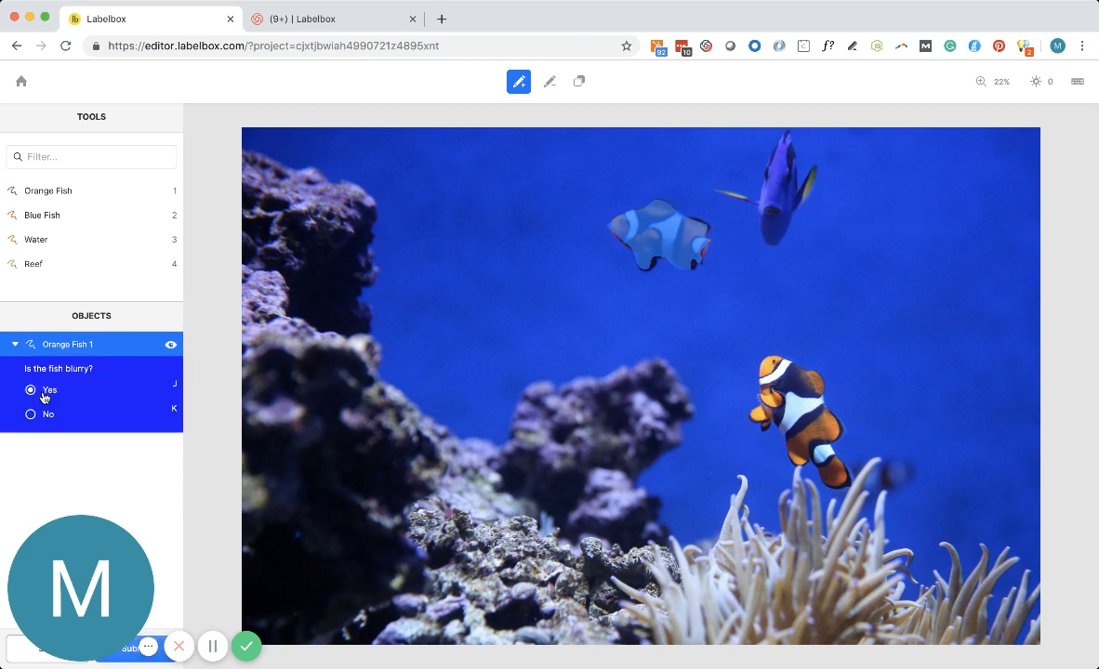
Reselect the labeled Orange Fish object and extend its mask over the upper fish's head with the additive pen.
{"action": "left_click", "coordinate": [27, 342]}
{"action": "left_click", "coordinate": [47, 349]}
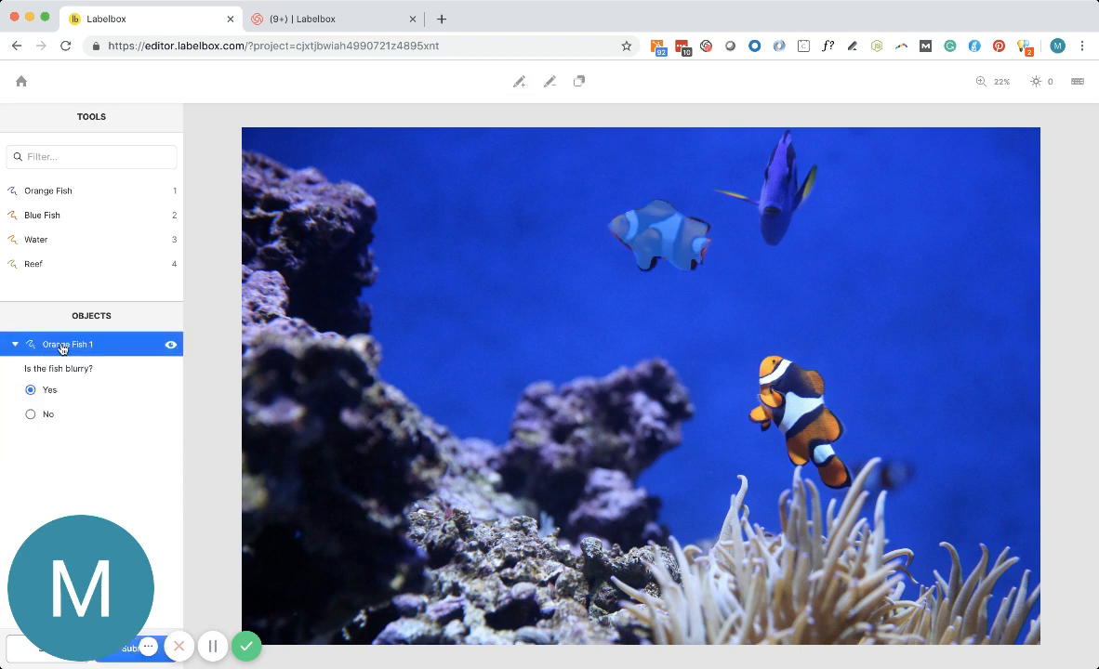
{"action": "left_click", "coordinate": [63, 349]}
{"action": "left_click", "coordinate": [68, 349]}
{"action": "left_click", "coordinate": [518, 82]}
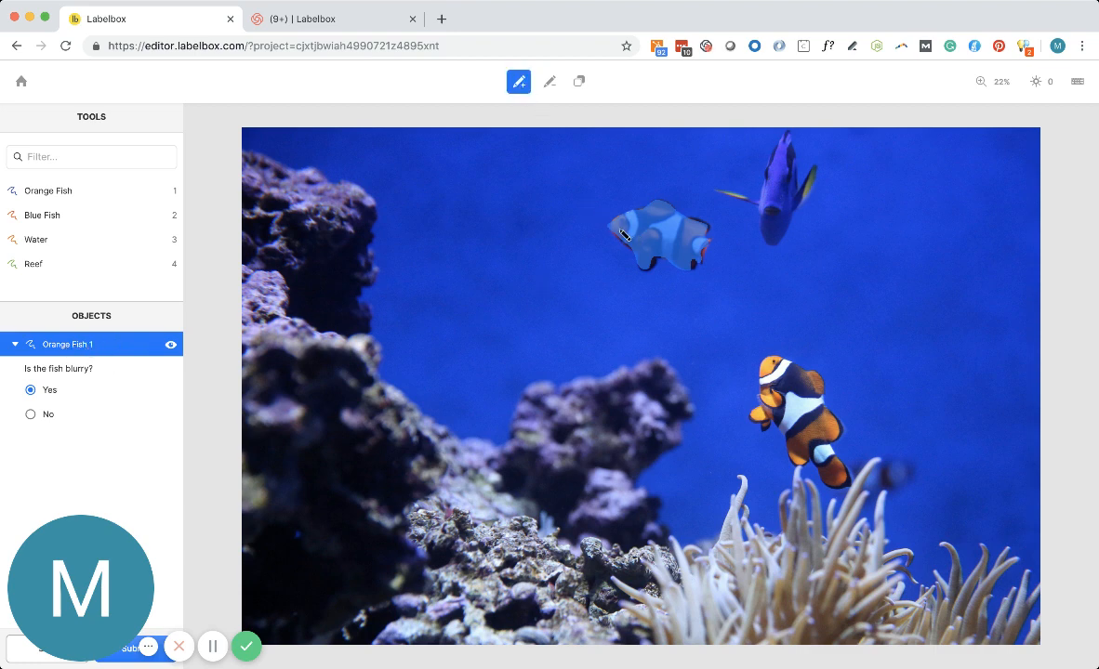
{"action": "left_click", "coordinate": [611, 225]}
{"action": "left_click", "coordinate": [612, 225]}
{"action": "left_click", "coordinate": [655, 249]}
{"action": "left_click", "coordinate": [656, 249]}
Add the lower orange fish to the same object's mask, then erase that added area with the subtractive pen.
{"action": "mouse_move", "coordinate": [774, 356]}
{"action": "left_mouse_down"}
{"action": "mouse_move", "coordinate": [749, 421]}
{"action": "mouse_move", "coordinate": [776, 430]}
{"action": "mouse_move", "coordinate": [829, 483]}
{"action": "mouse_move", "coordinate": [846, 480]}
{"action": "mouse_move", "coordinate": [812, 376]}
{"action": "mouse_move", "coordinate": [774, 356]}
{"action": "left_mouse_up"}
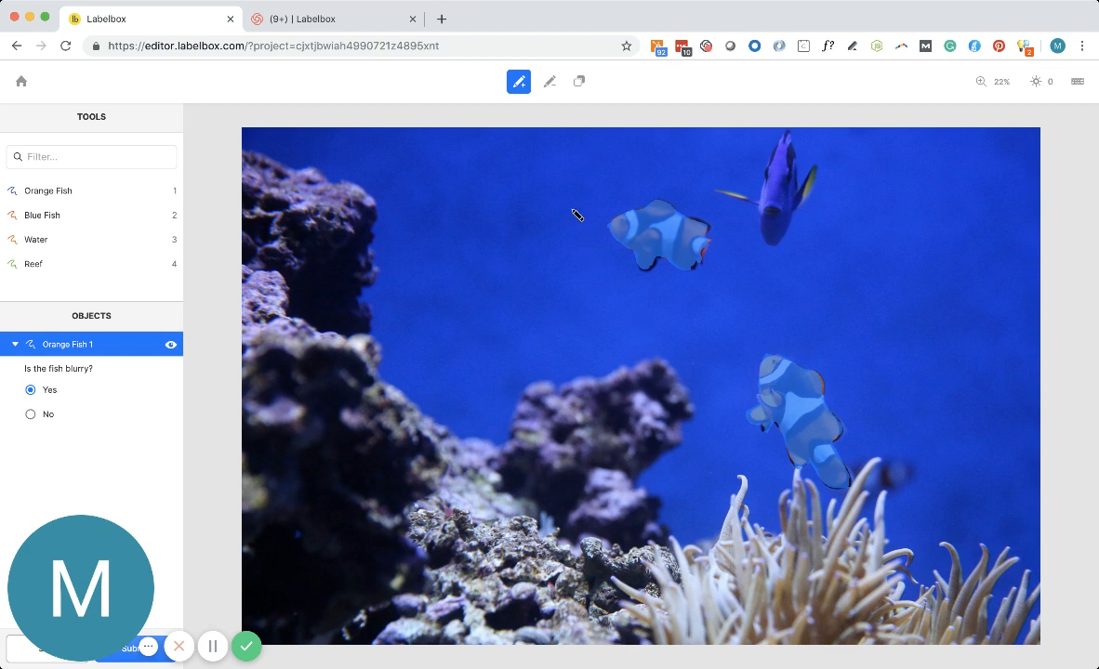
{"action": "left_click", "coordinate": [547, 87]}
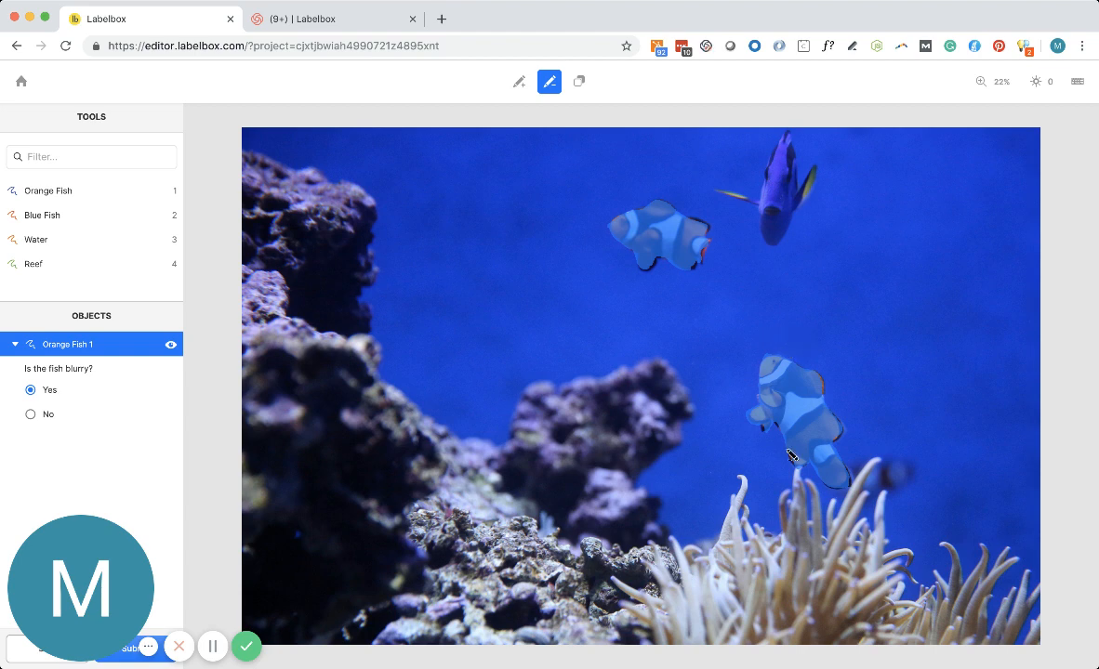
{"action": "mouse_move", "coordinate": [790, 332]}
{"action": "left_mouse_down"}
{"action": "mouse_move", "coordinate": [767, 466]}
{"action": "mouse_move", "coordinate": [897, 514]}
{"action": "mouse_move", "coordinate": [858, 380]}
{"action": "mouse_move", "coordinate": [794, 339]}
{"action": "left_mouse_up"}
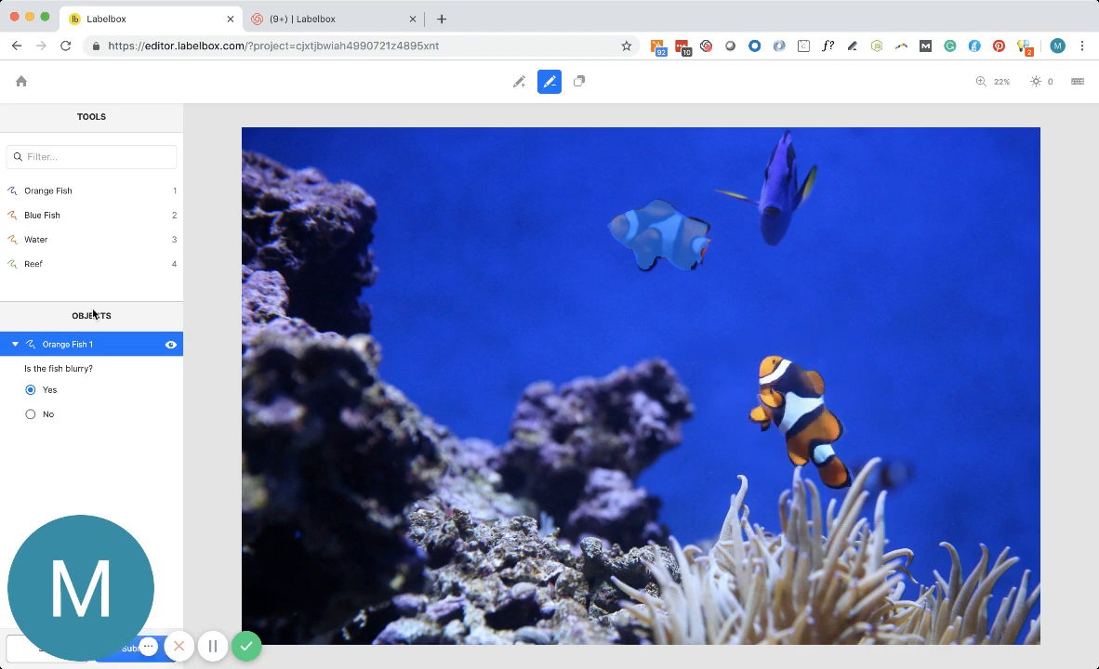
Outline the lower orange fish as a separate Orange Fish object and answer No to the blurry question.
{"action": "left_click", "coordinate": [15, 346]}
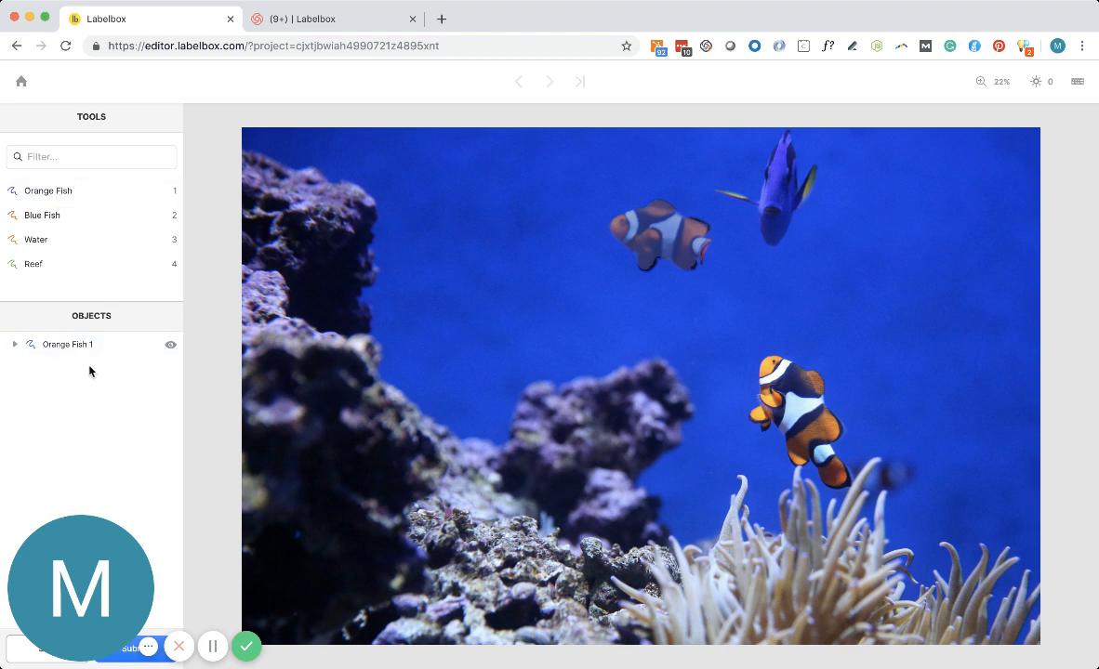
{"action": "left_click", "coordinate": [61, 193]}
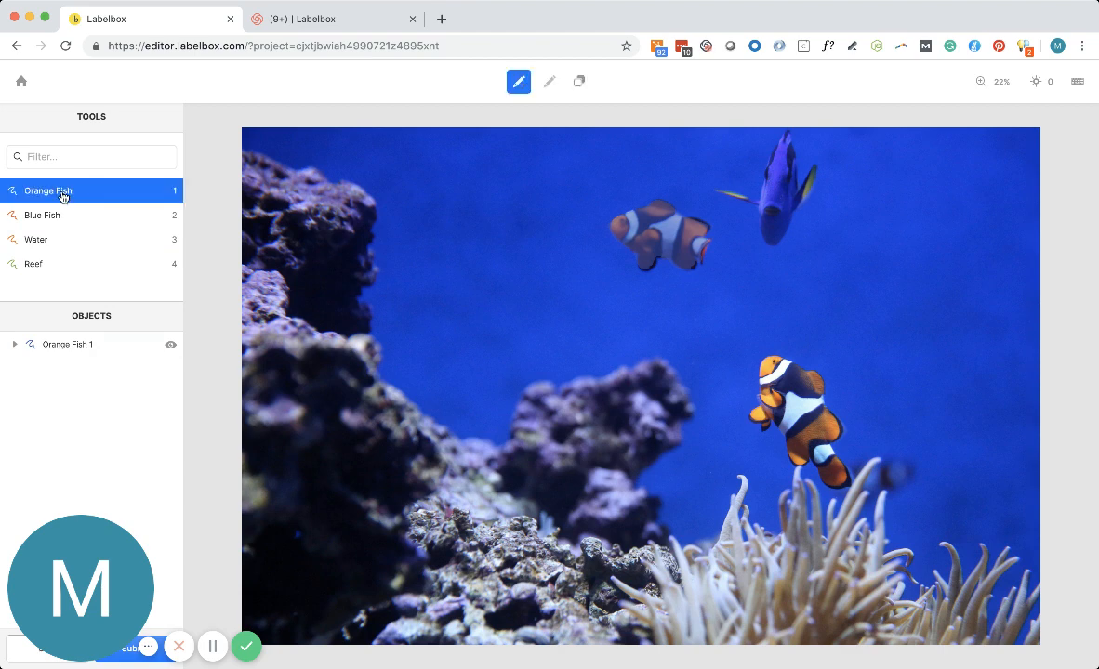
{"action": "left_click", "coordinate": [771, 354]}
{"action": "mouse_move", "coordinate": [768, 432]}
{"action": "left_mouse_down"}
{"action": "mouse_move", "coordinate": [799, 467]}
{"action": "mouse_move", "coordinate": [841, 485]}
{"action": "mouse_move", "coordinate": [848, 462]}
{"action": "mouse_move", "coordinate": [831, 397]}
{"action": "mouse_move", "coordinate": [770, 355]}
{"action": "left_mouse_up"}
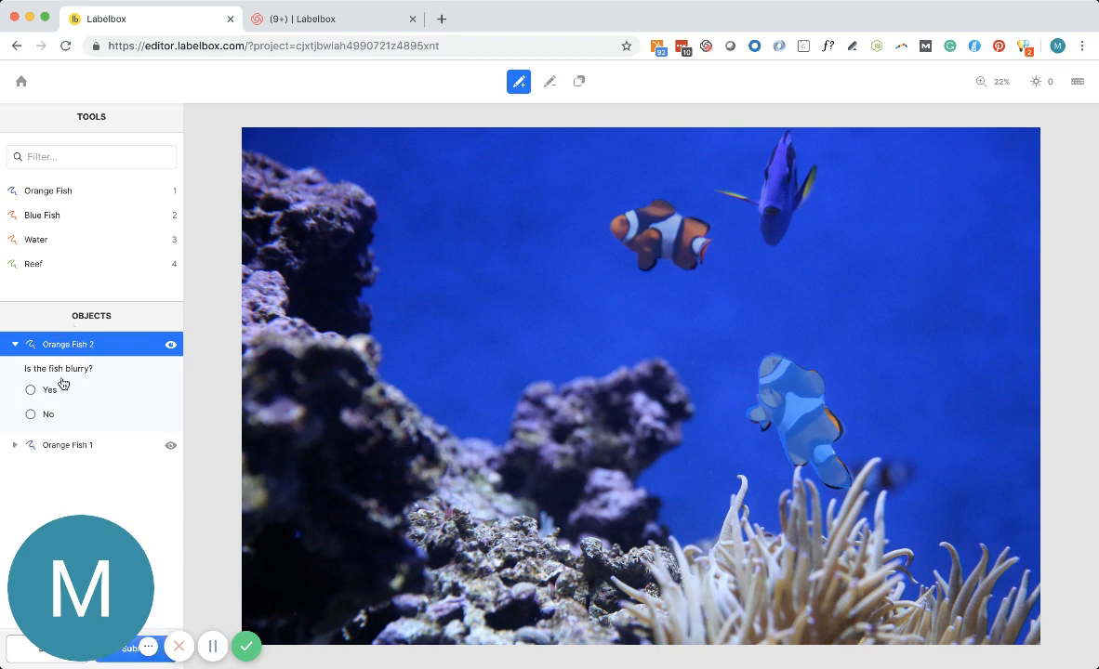
{"action": "left_click", "coordinate": [35, 415]}
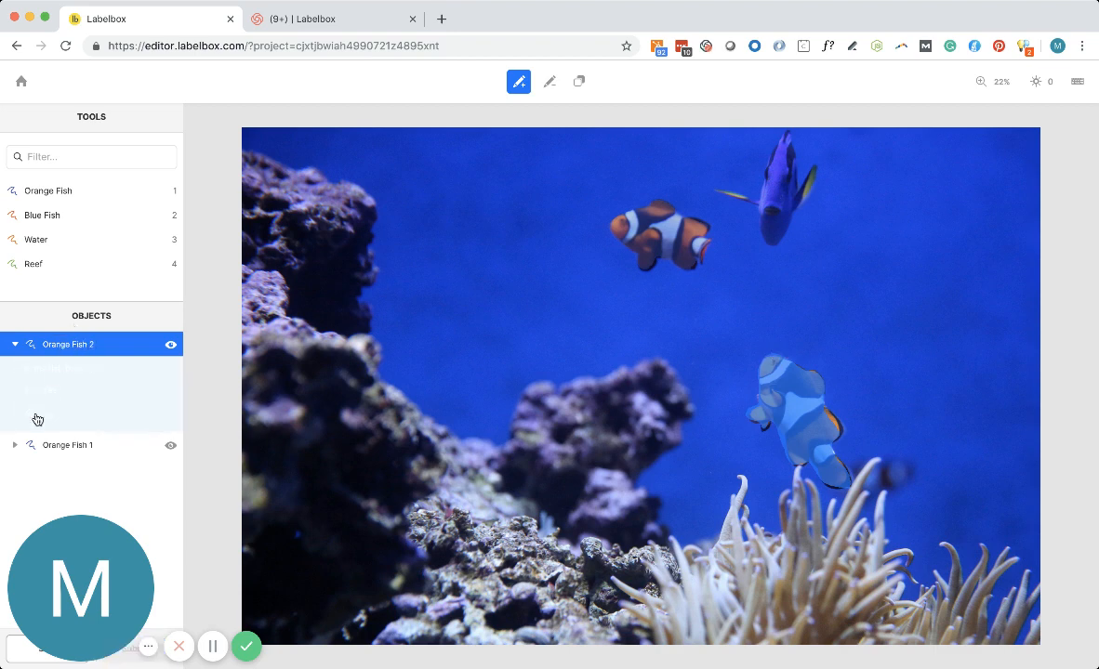
Select the two orange fish masks alternately in the image to compare their classifications, then deselect them.
{"action": "left_click", "coordinate": [12, 346]}
{"action": "left_click", "coordinate": [649, 253]}
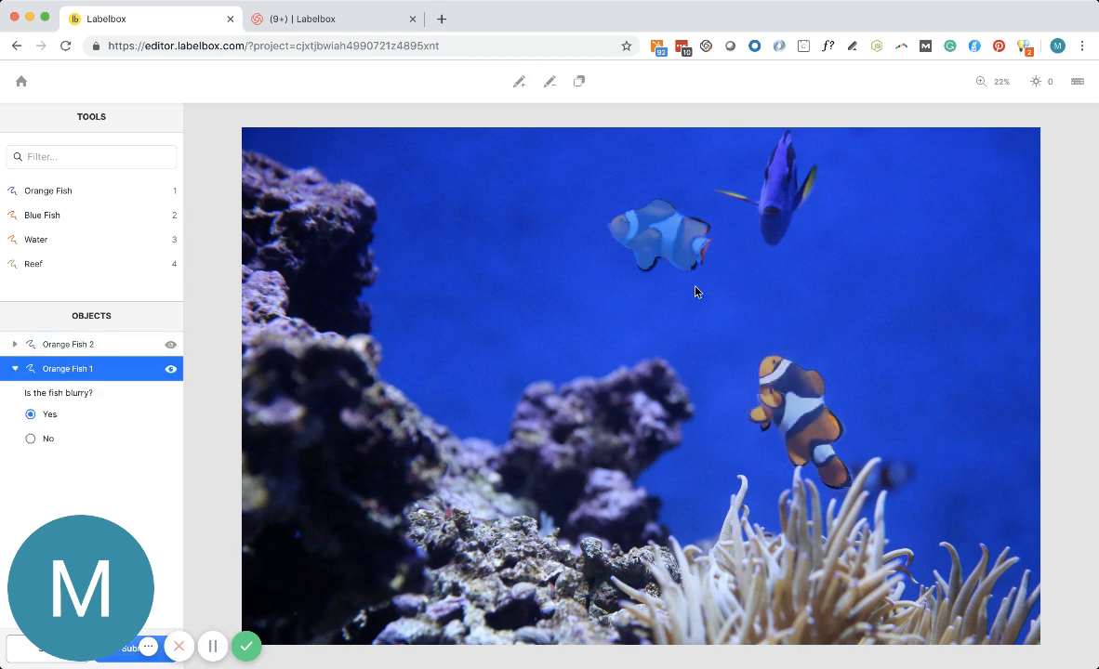
{"action": "left_click", "coordinate": [788, 404]}
{"action": "left_click", "coordinate": [684, 260]}
{"action": "left_click", "coordinate": [792, 384]}
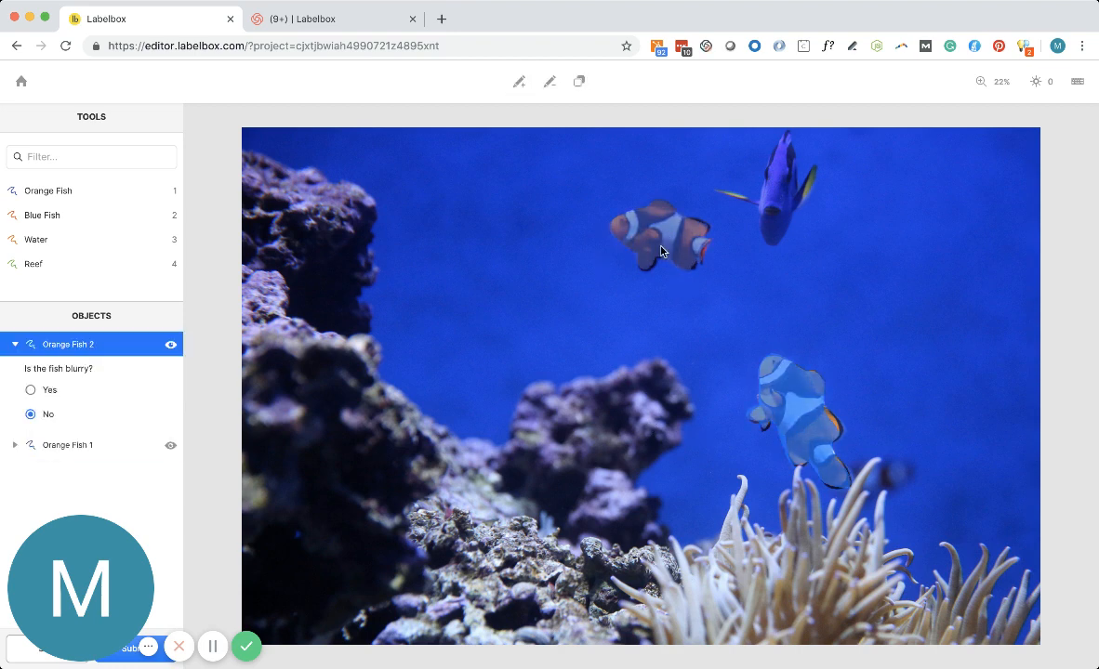
{"action": "left_click", "coordinate": [645, 323]}
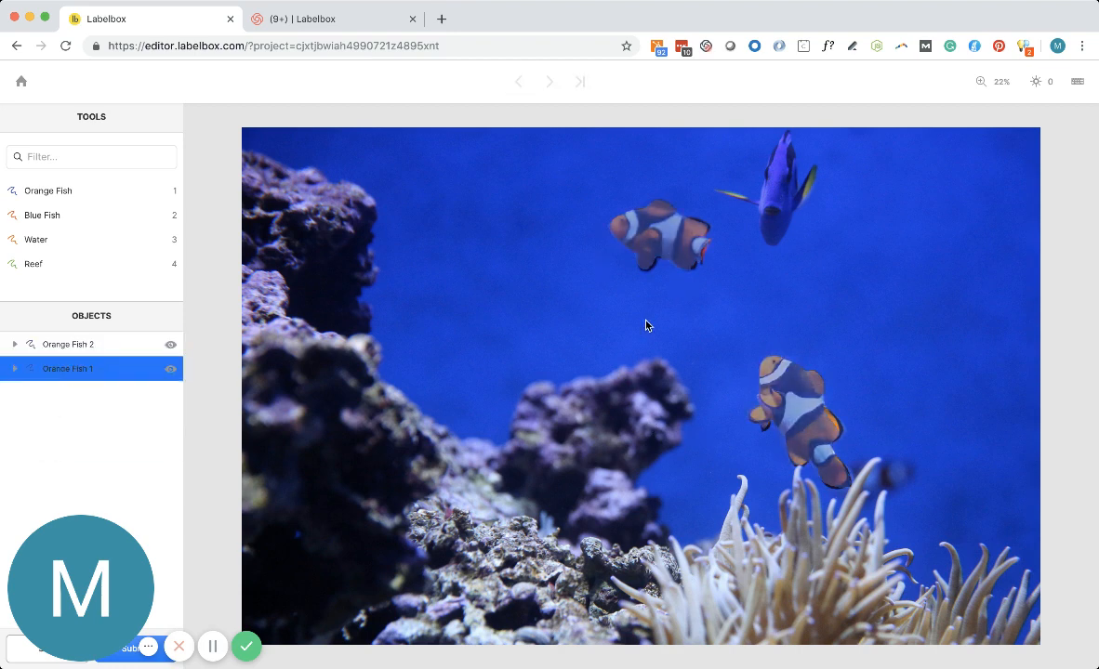
Outline the blue fish near the image's upper edge as a Blue Fish object and answer No to the blurry question.
{"action": "left_click", "coordinate": [78, 216]}
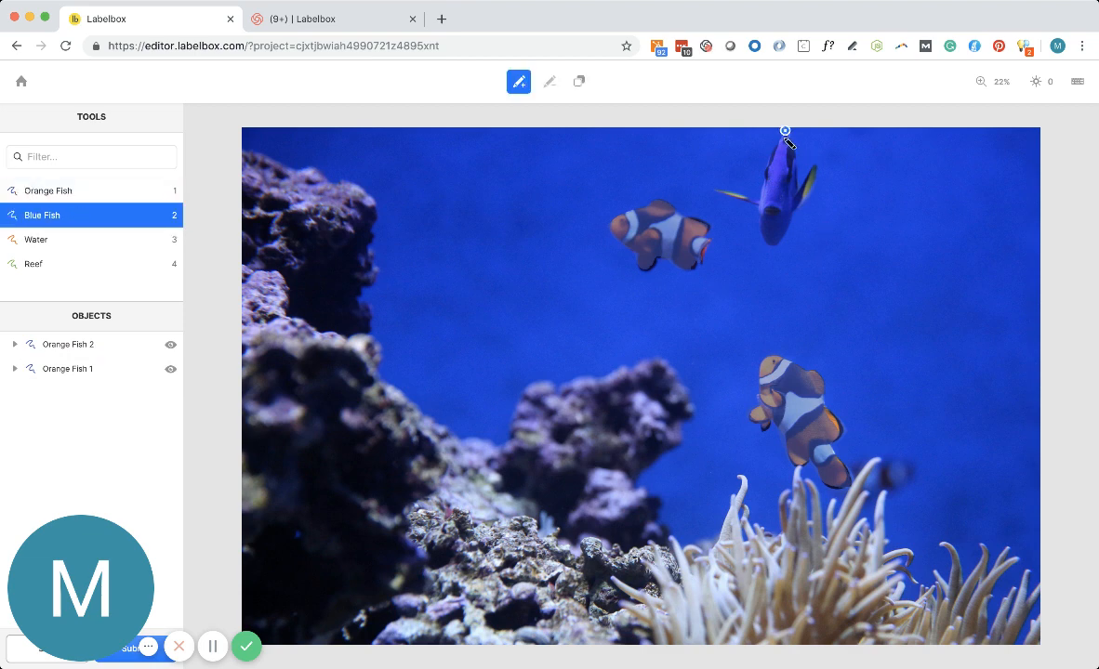
{"action": "mouse_move", "coordinate": [789, 143]}
{"action": "left_mouse_down"}
{"action": "mouse_move", "coordinate": [770, 167]}
{"action": "mouse_move", "coordinate": [770, 237]}
{"action": "mouse_move", "coordinate": [793, 229]}
{"action": "mouse_move", "coordinate": [816, 195]}
{"action": "mouse_move", "coordinate": [805, 149]}
{"action": "mouse_move", "coordinate": [785, 130]}
{"action": "left_mouse_up"}
{"action": "mouse_move", "coordinate": [757, 200]}
{"action": "left_mouse_down"}
{"action": "mouse_move", "coordinate": [727, 193]}
{"action": "mouse_move", "coordinate": [754, 197]}
{"action": "left_mouse_up"}
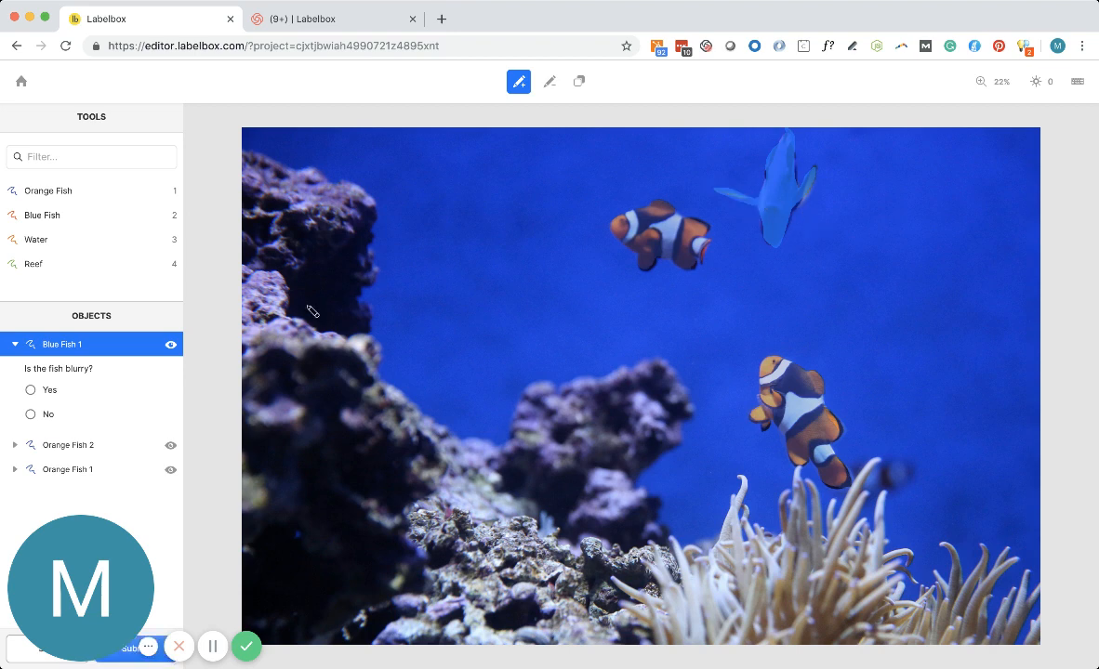
{"action": "left_click", "coordinate": [31, 414]}
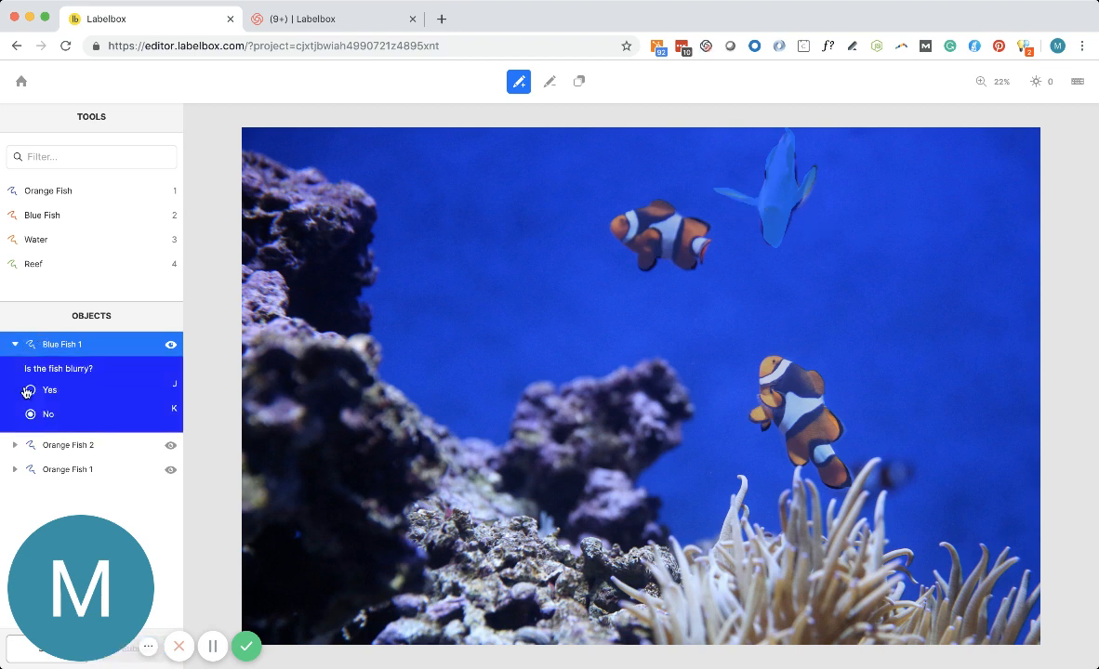
{"action": "left_click", "coordinate": [119, 473]}
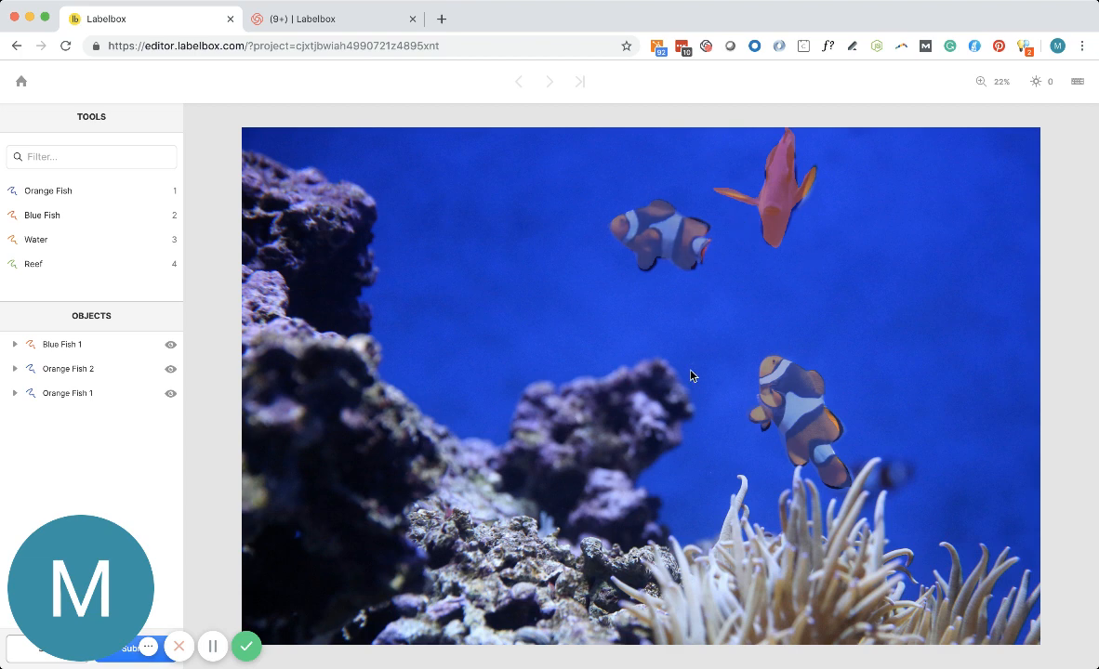
Outline the whole water area as a Water object with Draw to back enabled, keeping it behind the fish masks.
{"action": "left_click", "coordinate": [66, 244]}
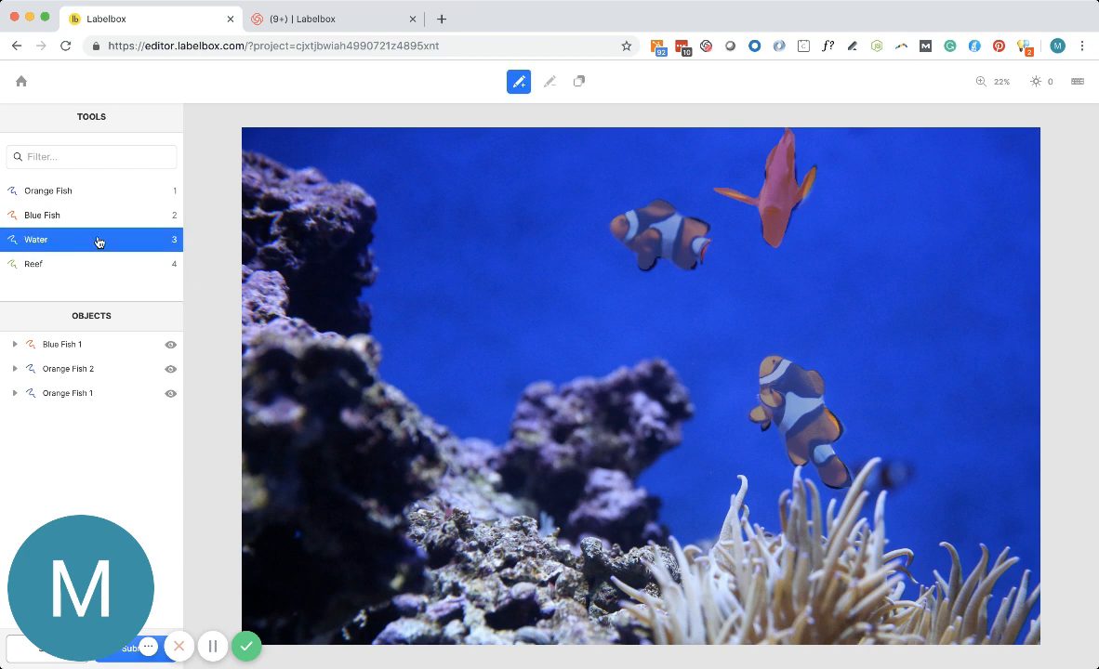
{"action": "left_click", "coordinate": [578, 84]}
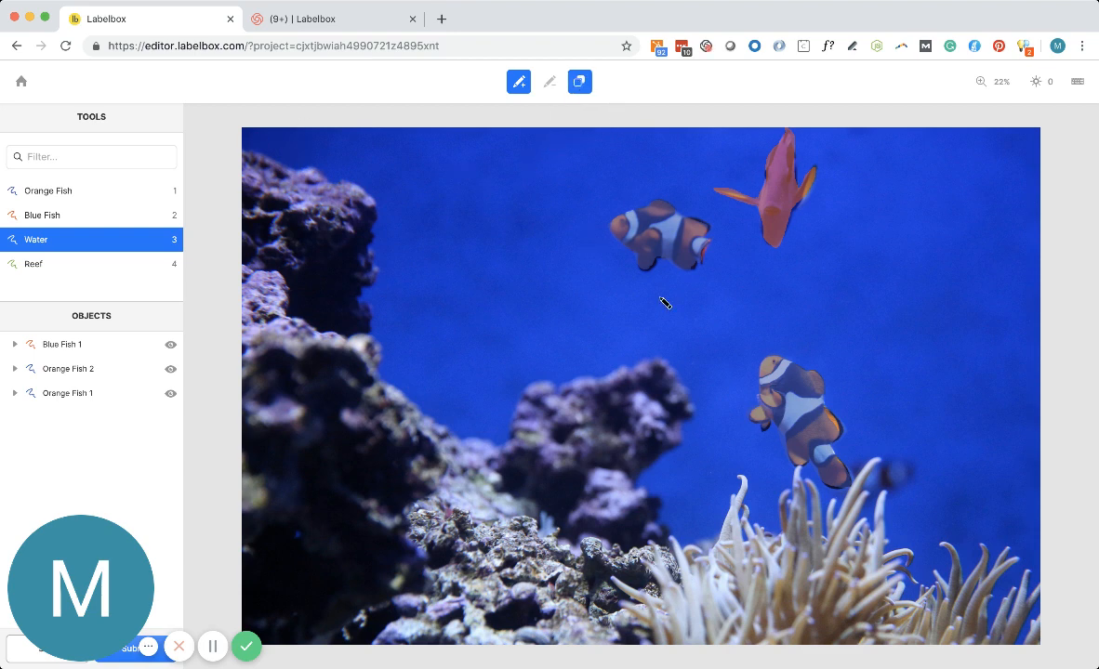
{"action": "left_click", "coordinate": [242, 128]}
{"action": "mouse_move", "coordinate": [273, 164]}
{"action": "left_mouse_down"}
{"action": "mouse_move", "coordinate": [315, 170]}
{"action": "mouse_move", "coordinate": [373, 217]}
{"action": "mouse_move", "coordinate": [370, 324]}
{"action": "mouse_move", "coordinate": [393, 377]}
{"action": "mouse_move", "coordinate": [483, 449]}
{"action": "mouse_move", "coordinate": [585, 375]}
{"action": "mouse_move", "coordinate": [692, 392]}
{"action": "mouse_move", "coordinate": [688, 462]}
{"action": "mouse_move", "coordinate": [656, 497]}
{"action": "mouse_move", "coordinate": [688, 546]}
{"action": "mouse_move", "coordinate": [734, 479]}
{"action": "mouse_move", "coordinate": [785, 516]}
{"action": "mouse_move", "coordinate": [781, 488]}
{"action": "mouse_move", "coordinate": [863, 553]}
{"action": "mouse_move", "coordinate": [984, 593]}
{"action": "mouse_move", "coordinate": [1039, 581]}
{"action": "mouse_move", "coordinate": [1045, 135]}
{"action": "mouse_move", "coordinate": [351, 101]}
{"action": "mouse_move", "coordinate": [262, 116]}
{"action": "mouse_move", "coordinate": [242, 132]}
{"action": "left_mouse_up"}
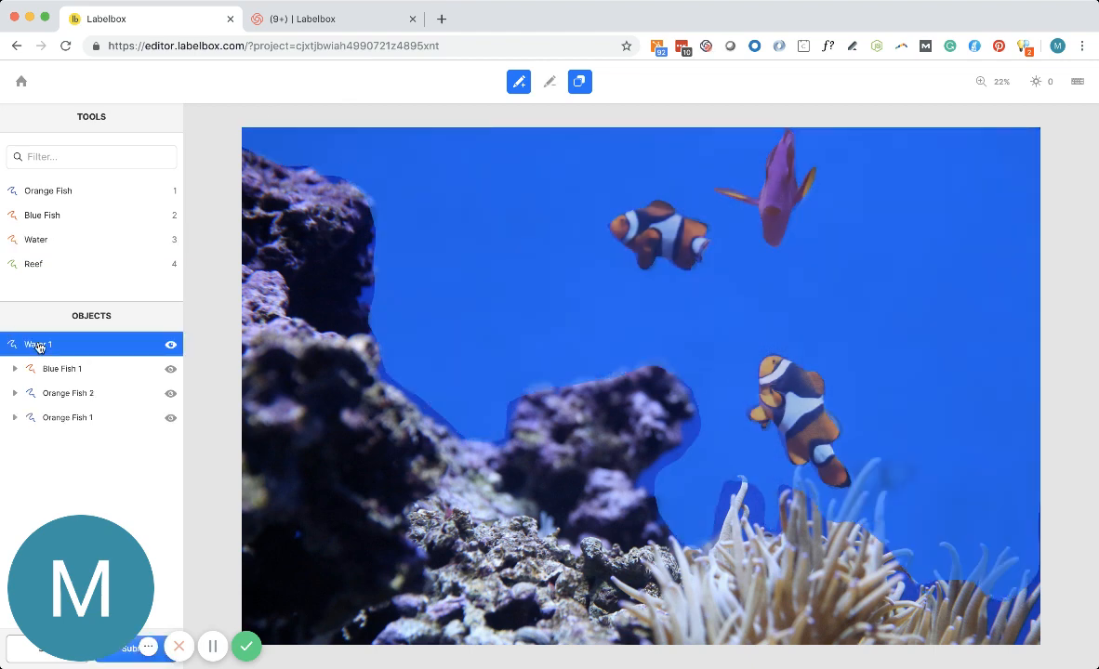
{"action": "left_click", "coordinate": [579, 84]}
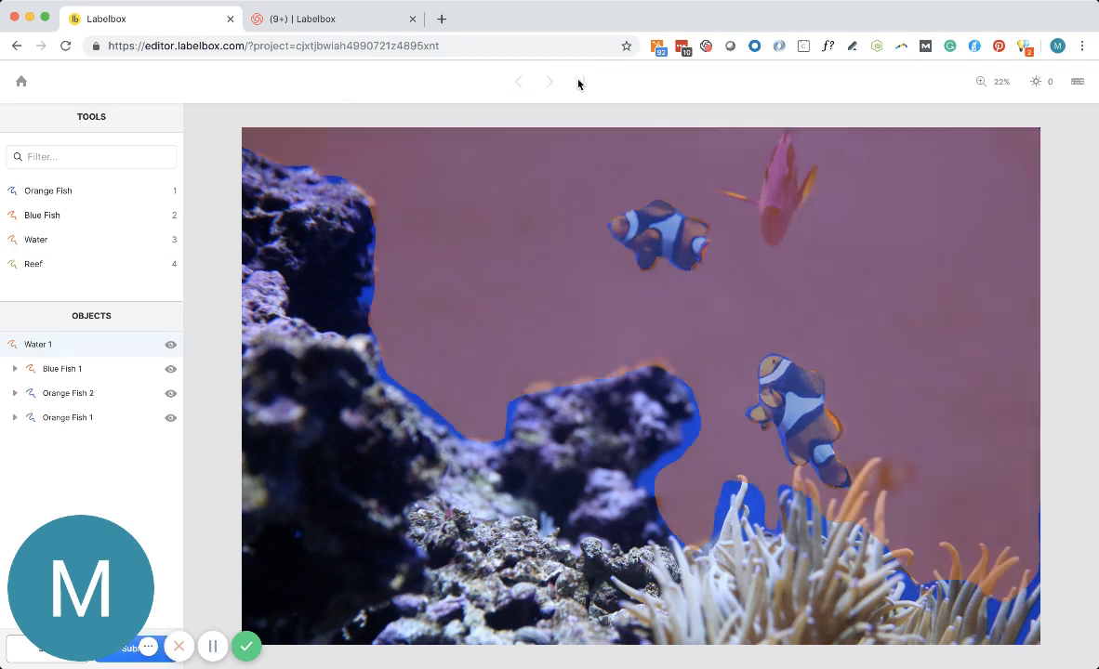
Select the Water, Blue Fish and both Orange Fish objects one after another to review their masks and classifications, then deselect them.
{"action": "left_click", "coordinate": [63, 348]}
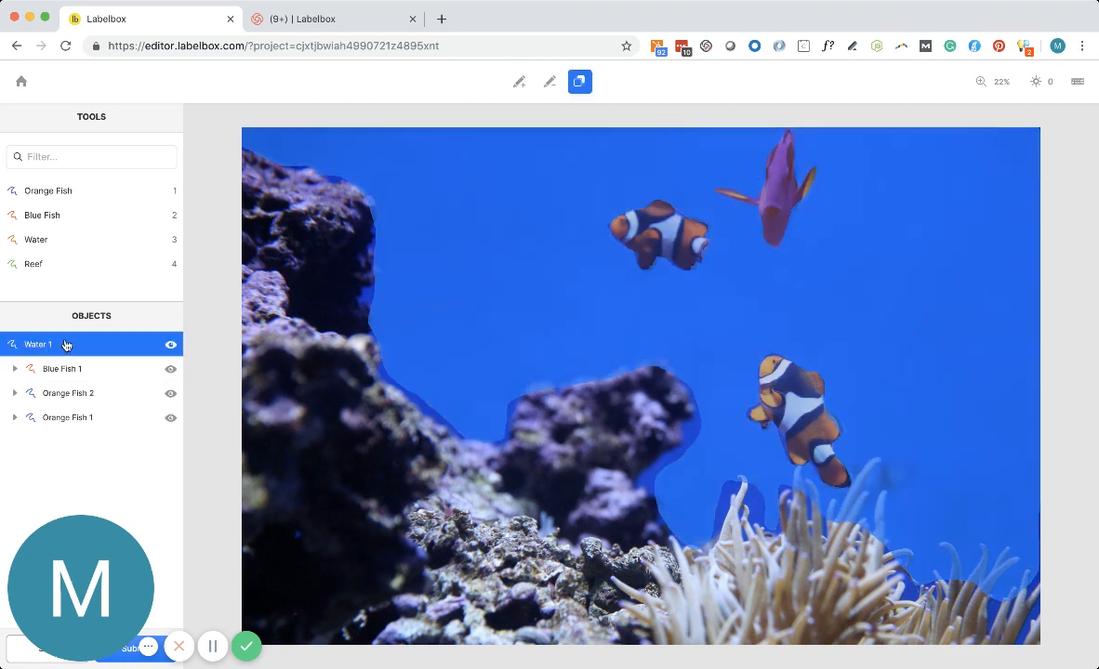
{"action": "left_click", "coordinate": [47, 368]}
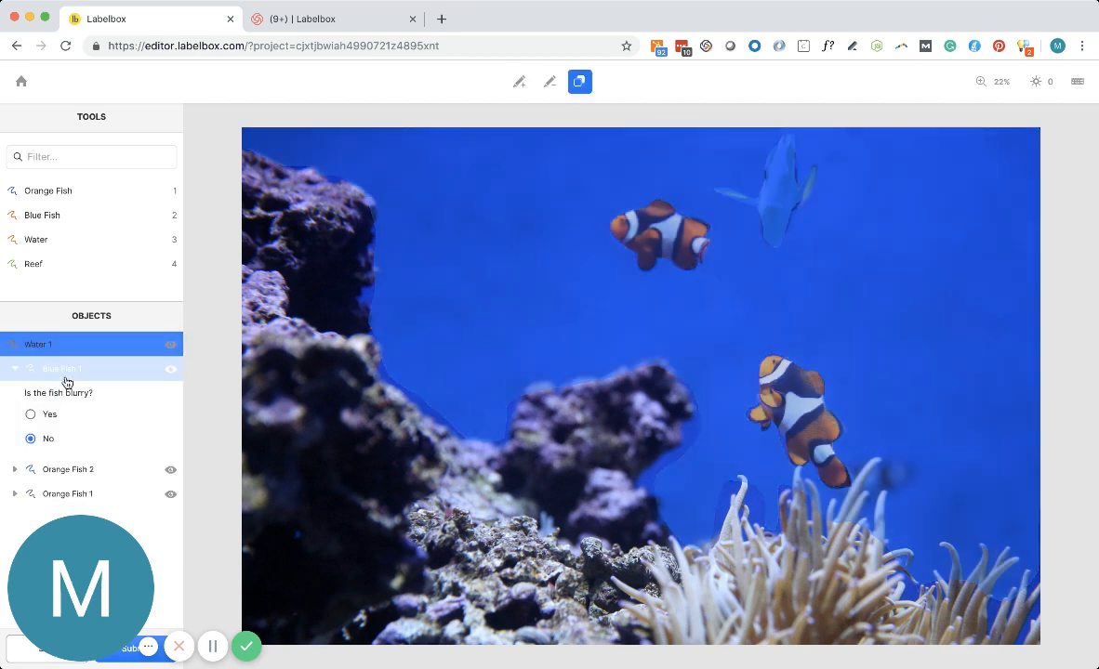
{"action": "left_click", "coordinate": [71, 470]}
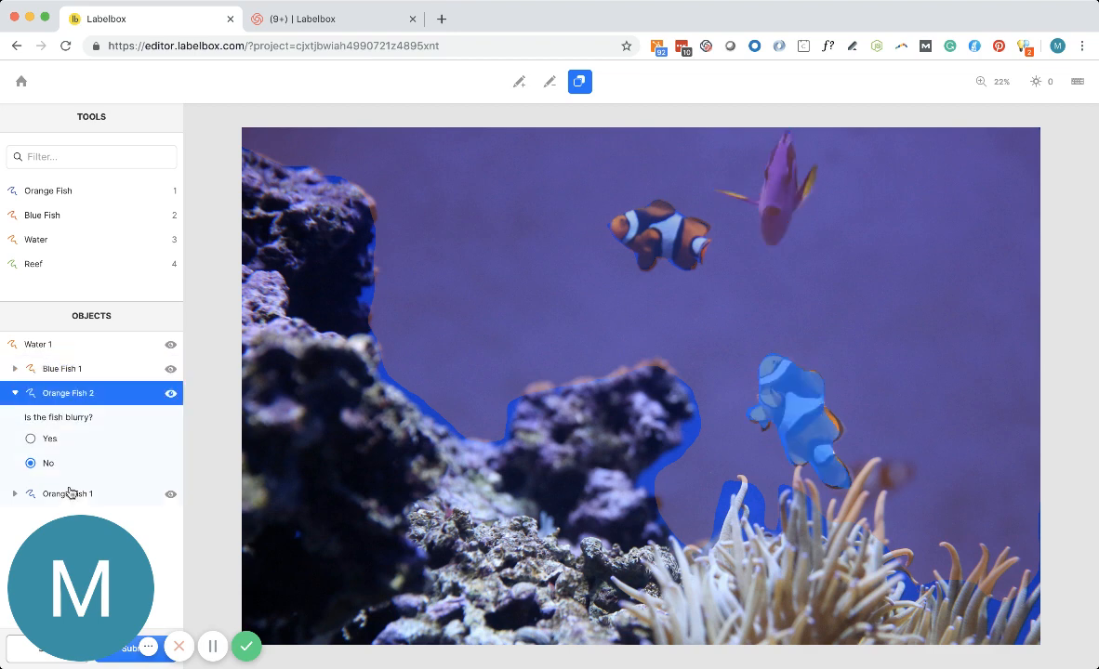
{"action": "left_click", "coordinate": [61, 500]}
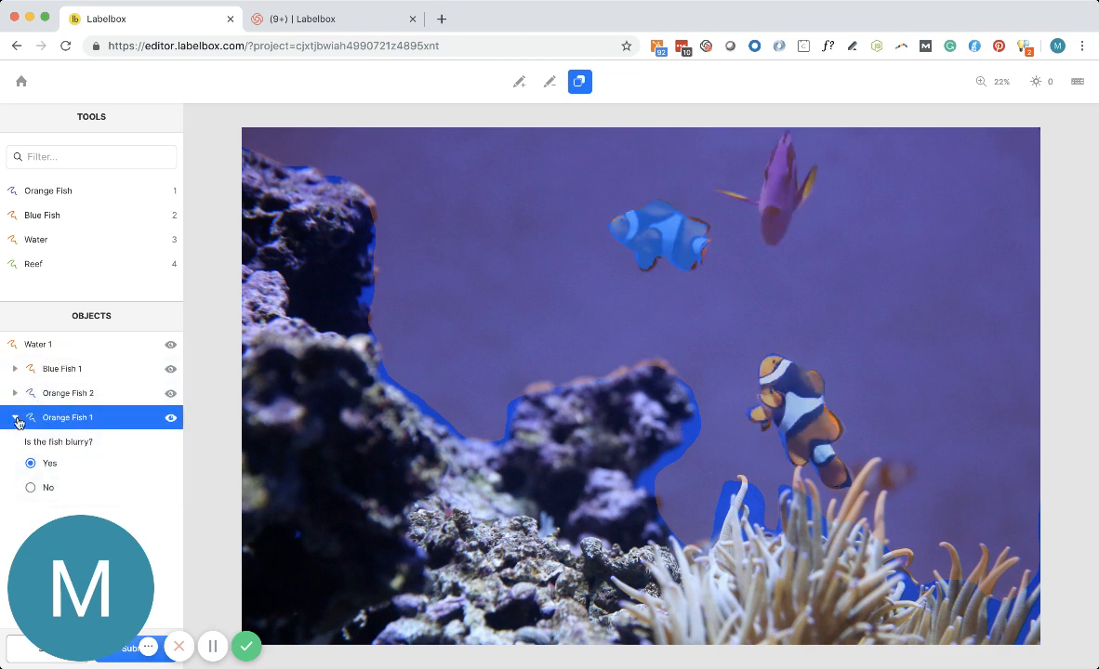
{"action": "left_click", "coordinate": [17, 419]}
{"action": "left_click", "coordinate": [36, 345]}
{"action": "left_click", "coordinate": [37, 347]}
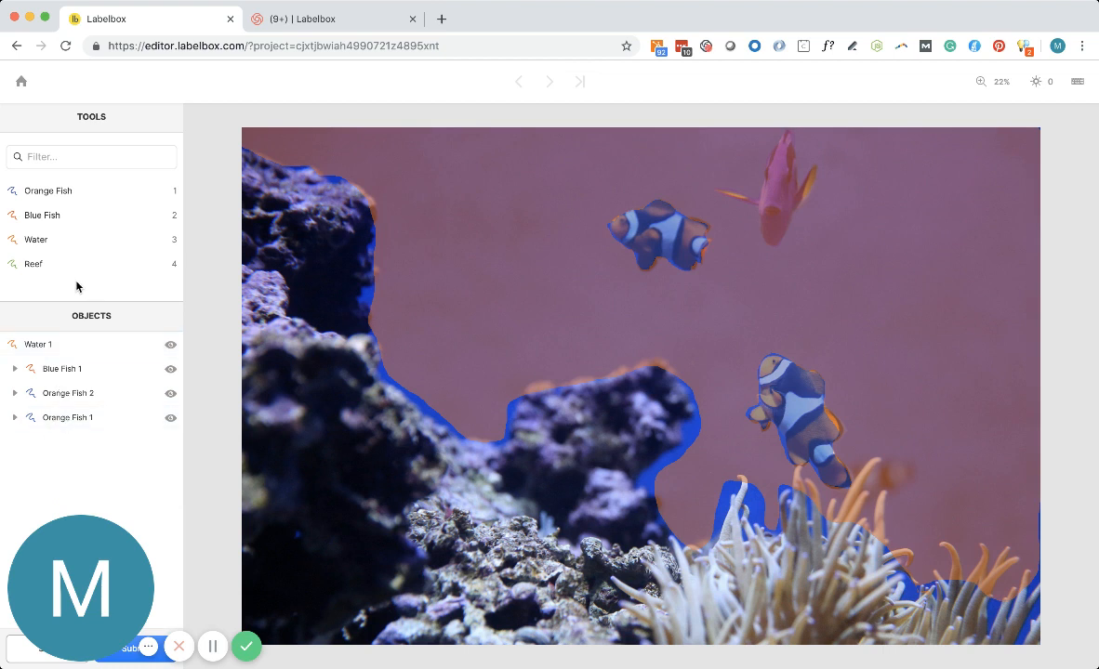
Outline the rocks and anemone as a Reef object drawn to the back, extend its mask over the missed left edge, and deselect it.
{"action": "double_click", "coordinate": [37, 264]}
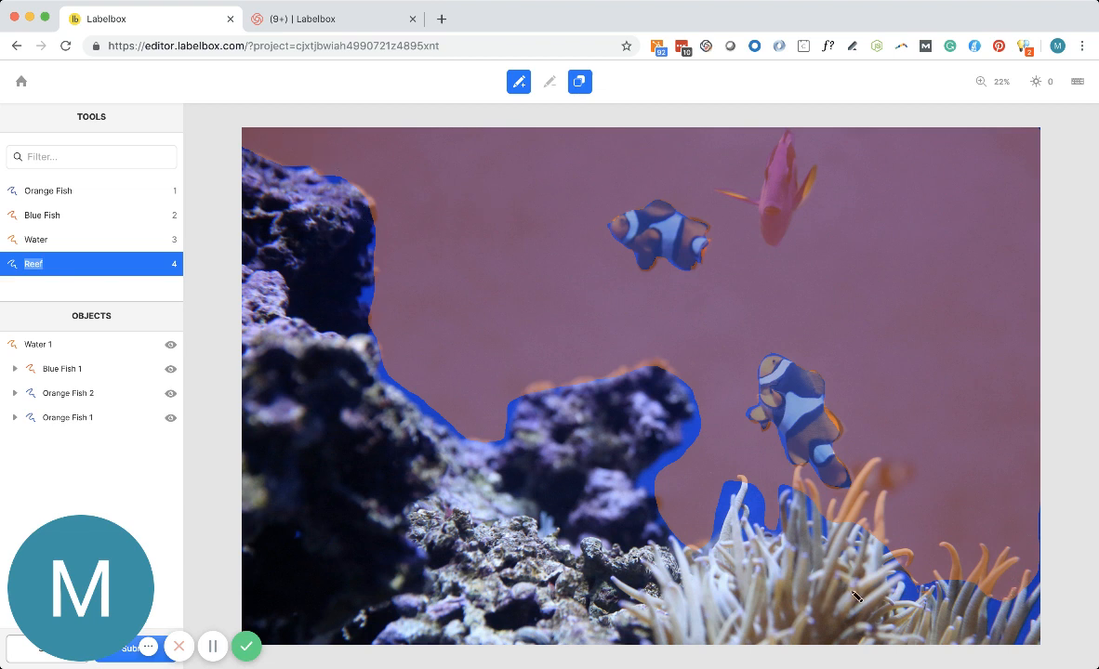
{"action": "mouse_move", "coordinate": [308, 140]}
{"action": "left_mouse_down"}
{"action": "mouse_move", "coordinate": [224, 243]}
{"action": "mouse_move", "coordinate": [264, 600]}
{"action": "mouse_move", "coordinate": [224, 572]}
{"action": "mouse_move", "coordinate": [237, 532]}
{"action": "mouse_move", "coordinate": [319, 650]}
{"action": "mouse_move", "coordinate": [684, 665]}
{"action": "mouse_move", "coordinate": [1003, 660]}
{"action": "mouse_move", "coordinate": [1039, 571]}
{"action": "mouse_move", "coordinate": [1008, 471]}
{"action": "mouse_move", "coordinate": [452, 169]}
{"action": "mouse_move", "coordinate": [335, 158]}
{"action": "mouse_move", "coordinate": [308, 141]}
{"action": "left_mouse_up"}
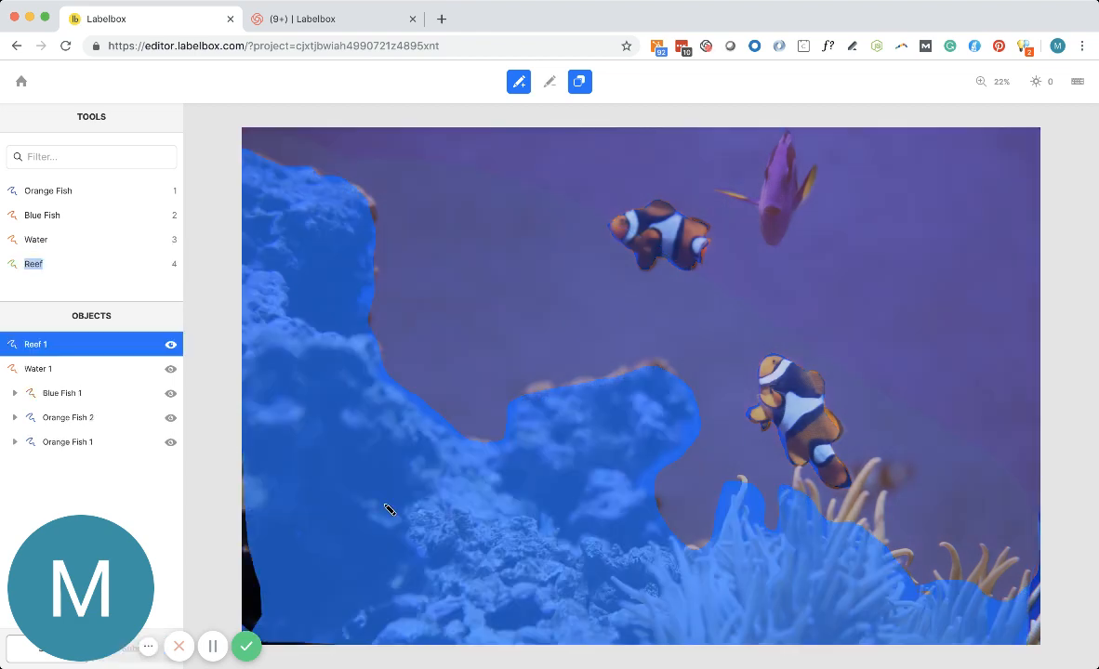
{"action": "mouse_move", "coordinate": [269, 428]}
{"action": "left_mouse_down"}
{"action": "mouse_move", "coordinate": [270, 525]}
{"action": "mouse_move", "coordinate": [219, 507]}
{"action": "mouse_move", "coordinate": [270, 458]}
{"action": "mouse_move", "coordinate": [251, 465]}
{"action": "mouse_move", "coordinate": [225, 581]}
{"action": "mouse_move", "coordinate": [314, 491]}
{"action": "mouse_move", "coordinate": [275, 436]}
{"action": "left_mouse_up"}
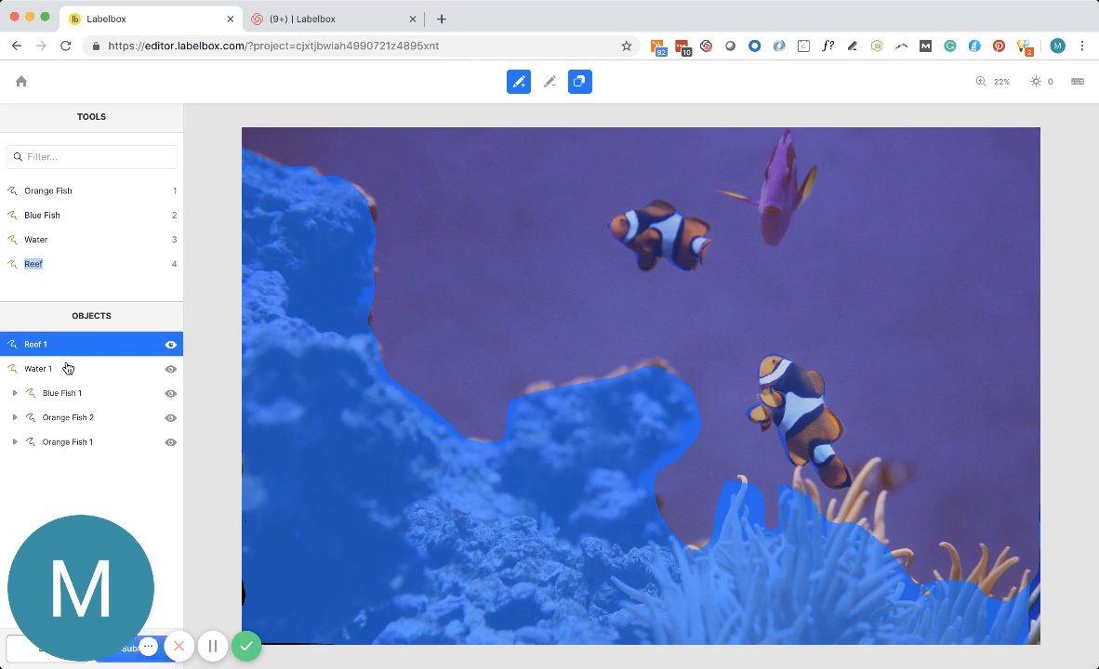
{"action": "key", "text": "Escape"}
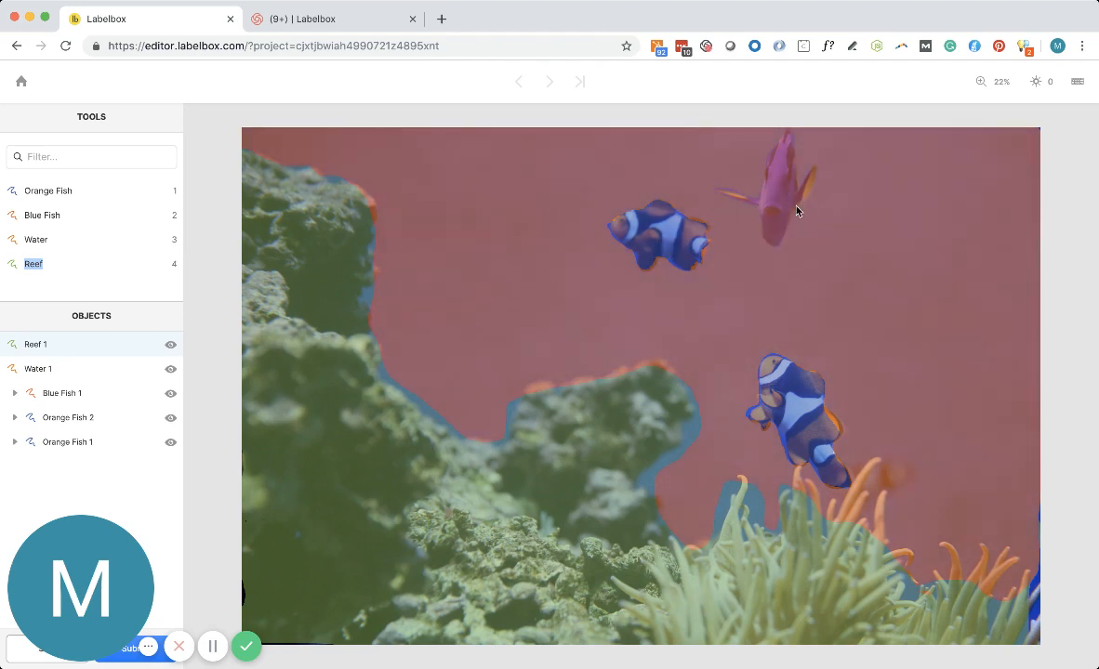
Select the water, reef, upper orange fish and blue fish masks in the image to check each labeled object.
{"action": "left_click", "coordinate": [794, 92]}
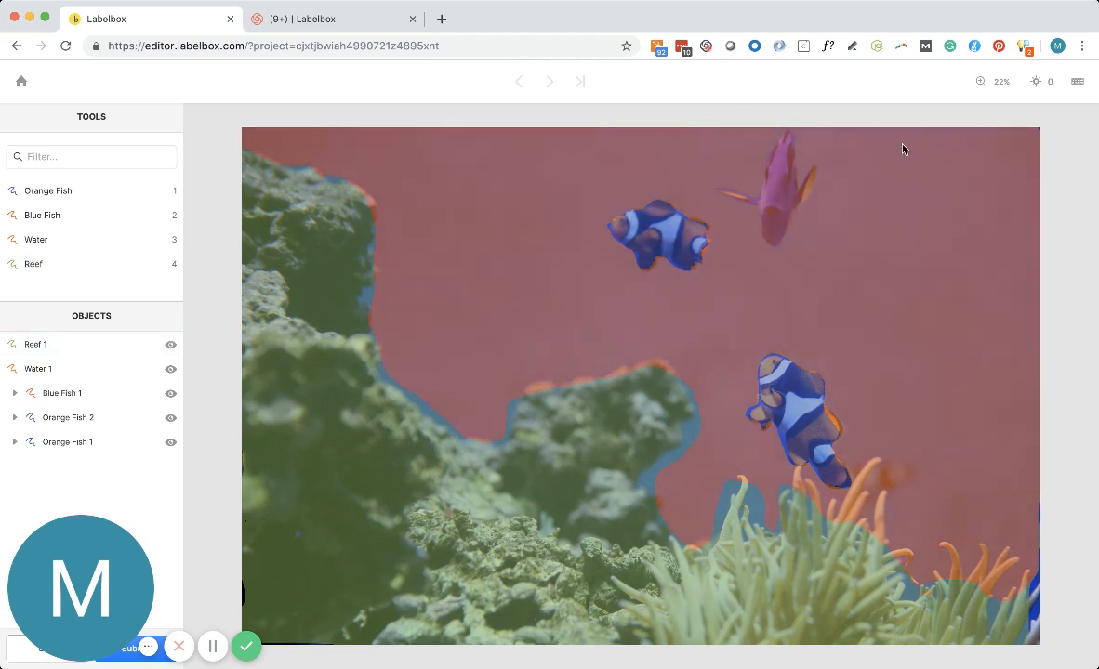
{"action": "left_click", "coordinate": [499, 372]}
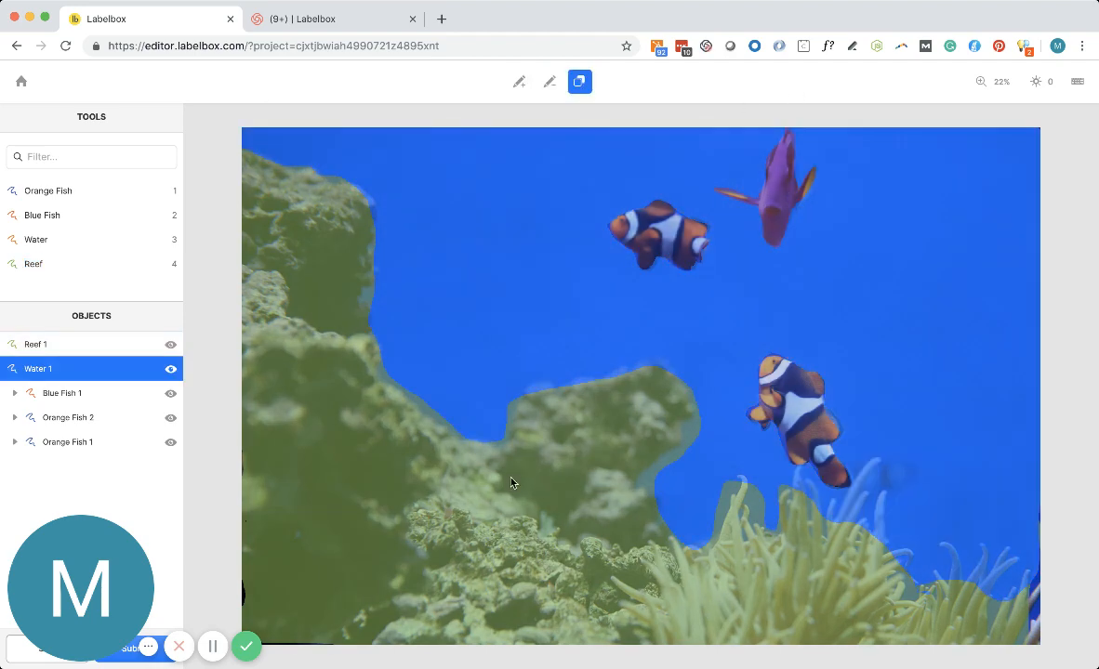
{"action": "left_click", "coordinate": [502, 469]}
{"action": "left_click", "coordinate": [620, 237]}
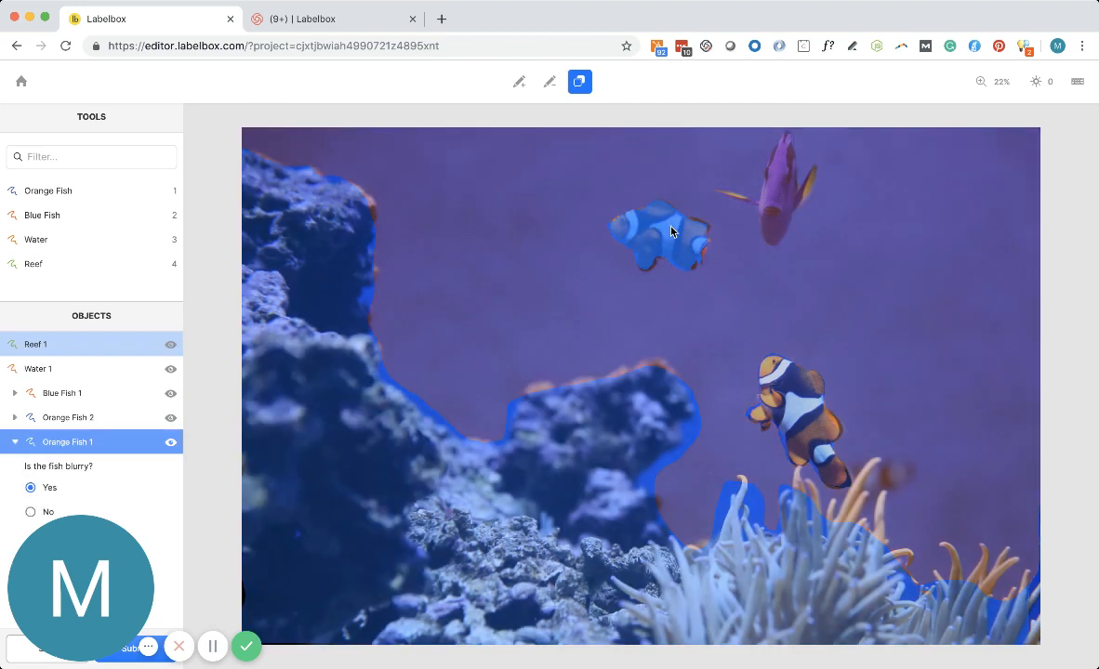
{"action": "left_click", "coordinate": [773, 191]}
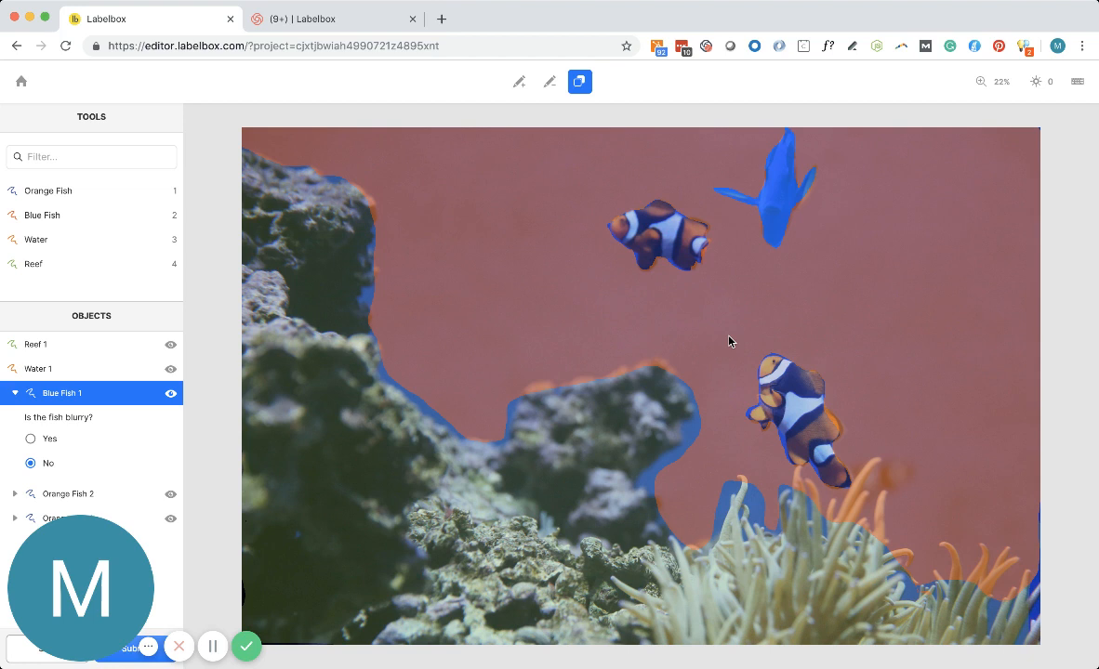
{"action": "left_click", "coordinate": [699, 390]}
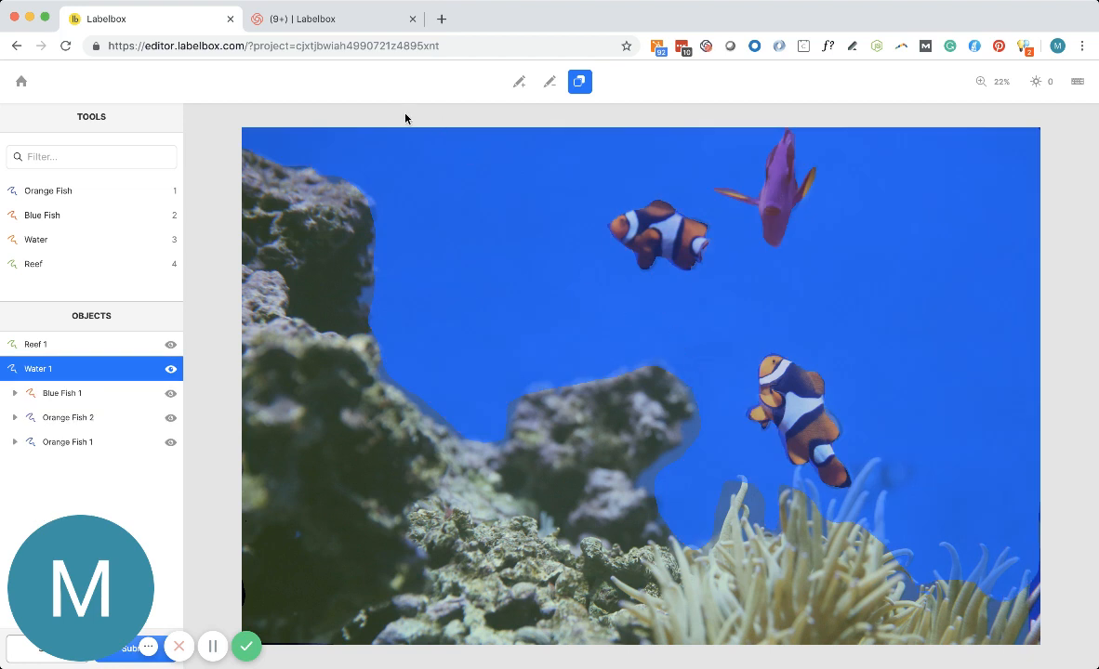
Examine the zoom options and the image's brightness and contrast adjustments.
{"action": "left_click", "coordinate": [994, 87]}
{"action": "left_click", "coordinate": [1034, 83]}
{"action": "left_click", "coordinate": [1035, 84]}
{"action": "left_click_drag", "start_coordinate": [1039, 115], "coordinate": [1038, 151]}
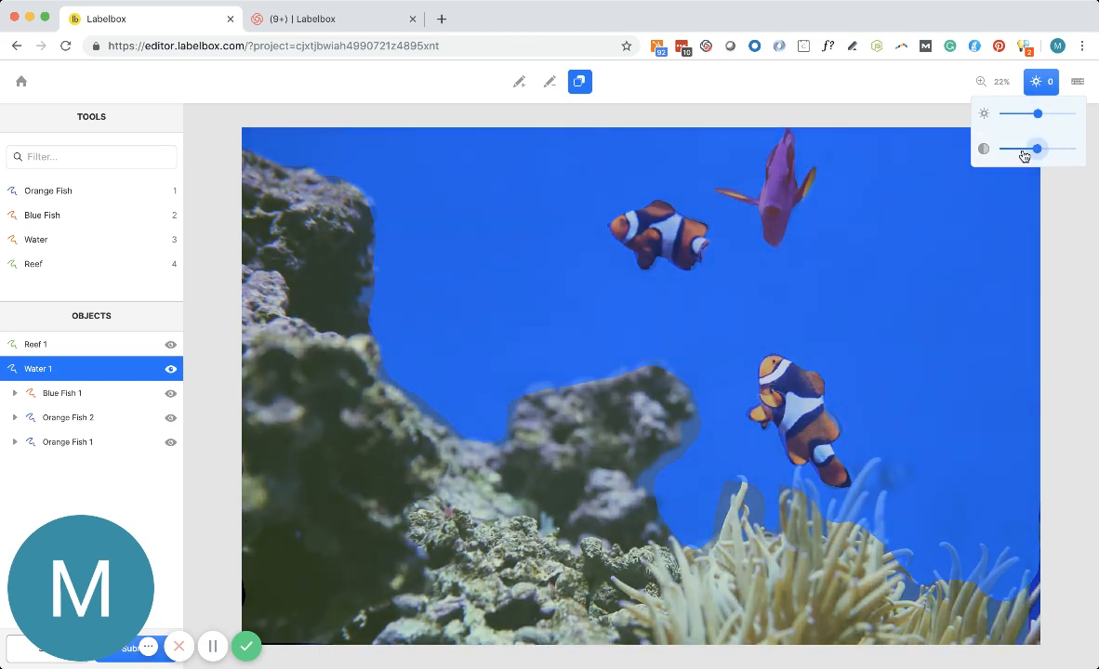
{"action": "left_click", "coordinate": [991, 84]}
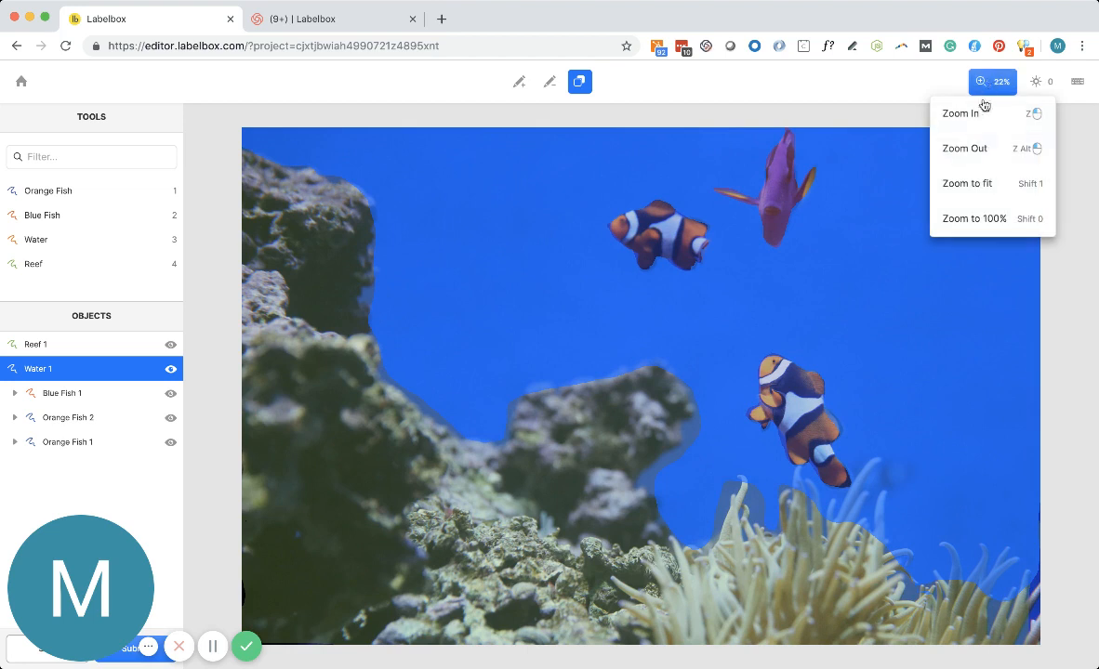
Read through the keyboard shortcuts for tools, view controls and general actions, then close the list and deselect the Water object.
{"action": "left_click", "coordinate": [1078, 82]}
{"action": "scroll", "coordinate": [993, 266], "scroll_direction": "down", "scroll_amount": 1}
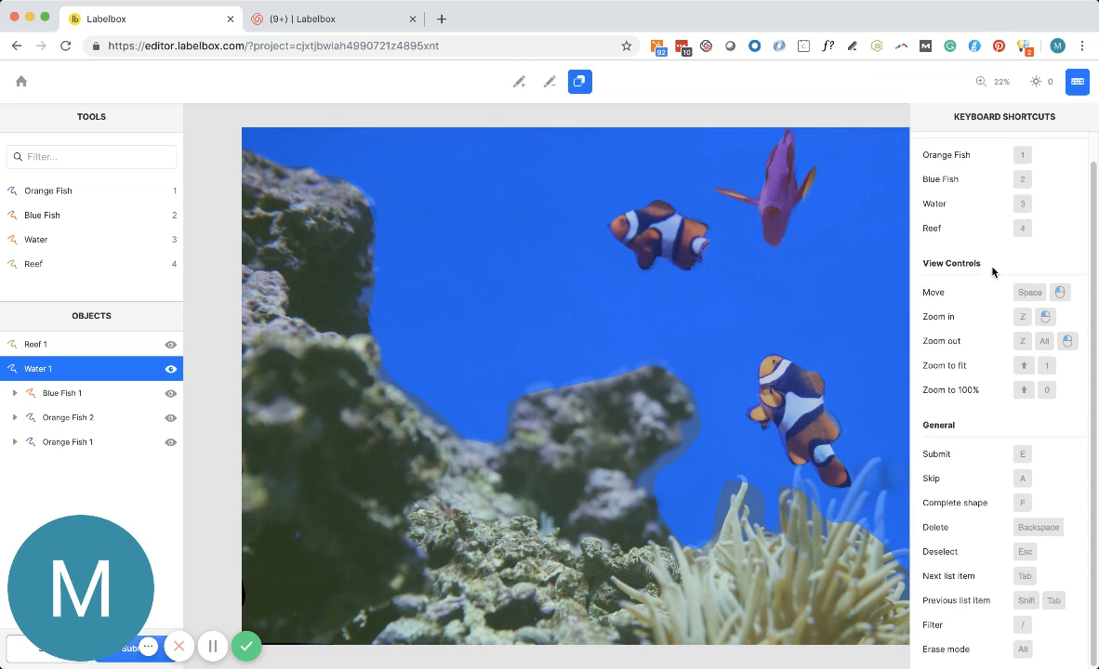
{"action": "scroll", "coordinate": [992, 270], "scroll_direction": "up", "scroll_amount": 1}
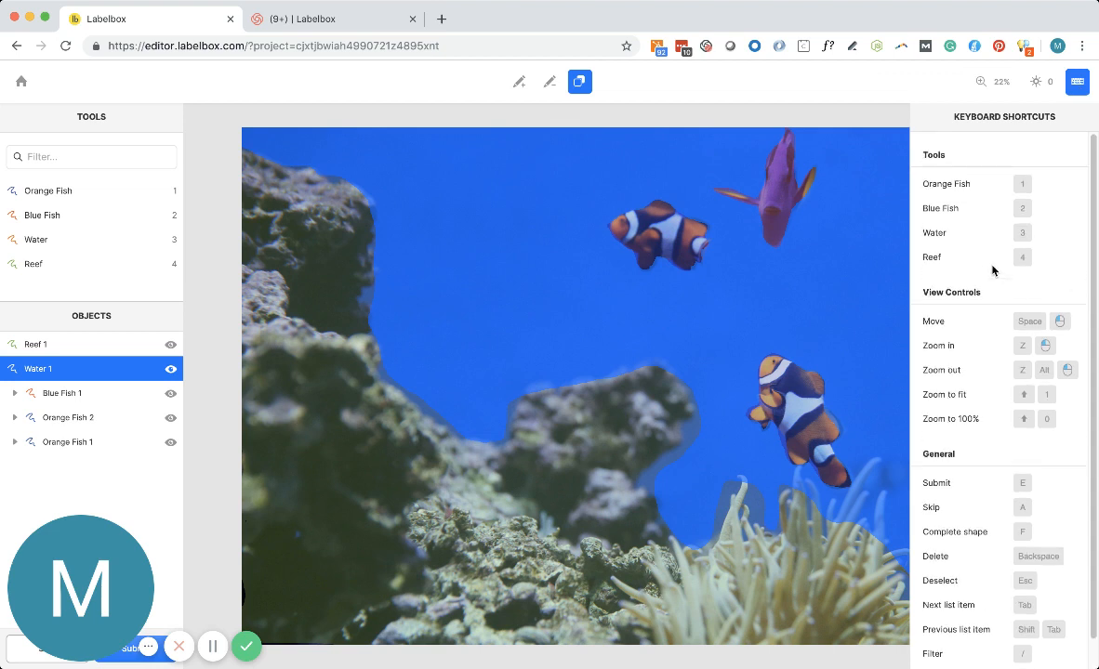
{"action": "scroll", "coordinate": [1018, 306], "scroll_direction": "down", "scroll_amount": 1}
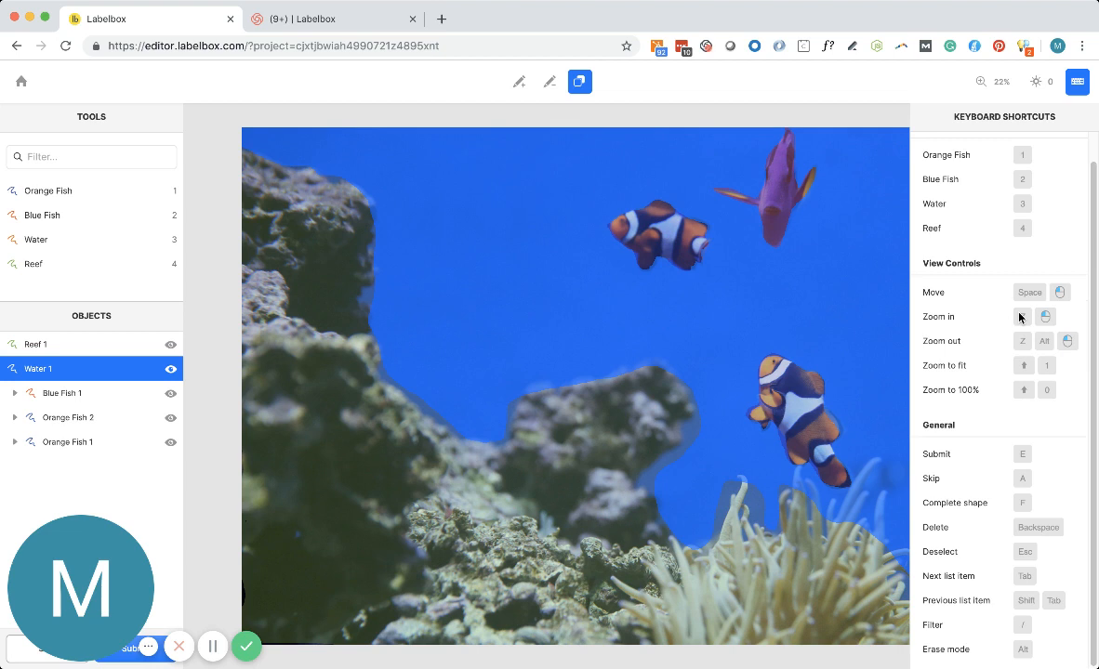
{"action": "left_click", "coordinate": [1078, 81]}
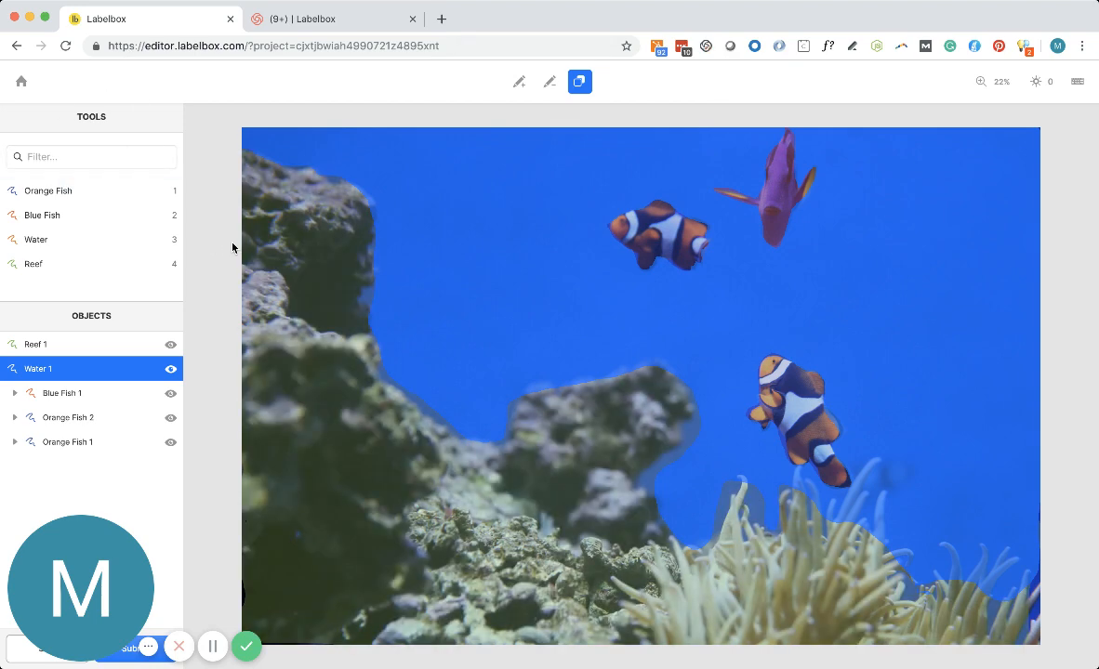
{"action": "left_click", "coordinate": [232, 248]}
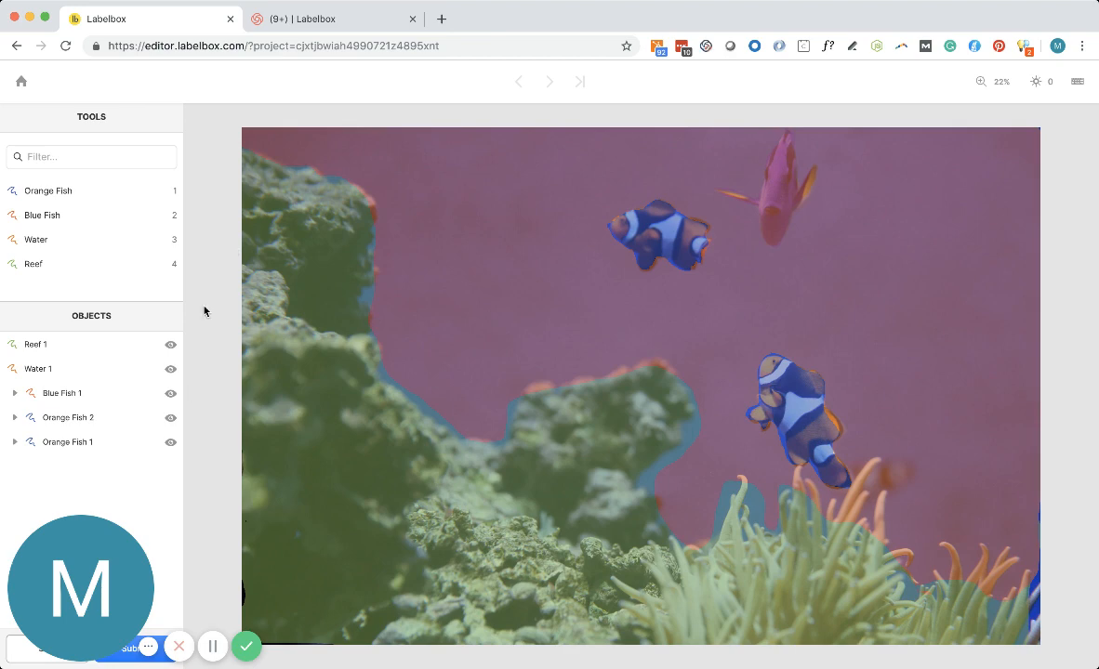